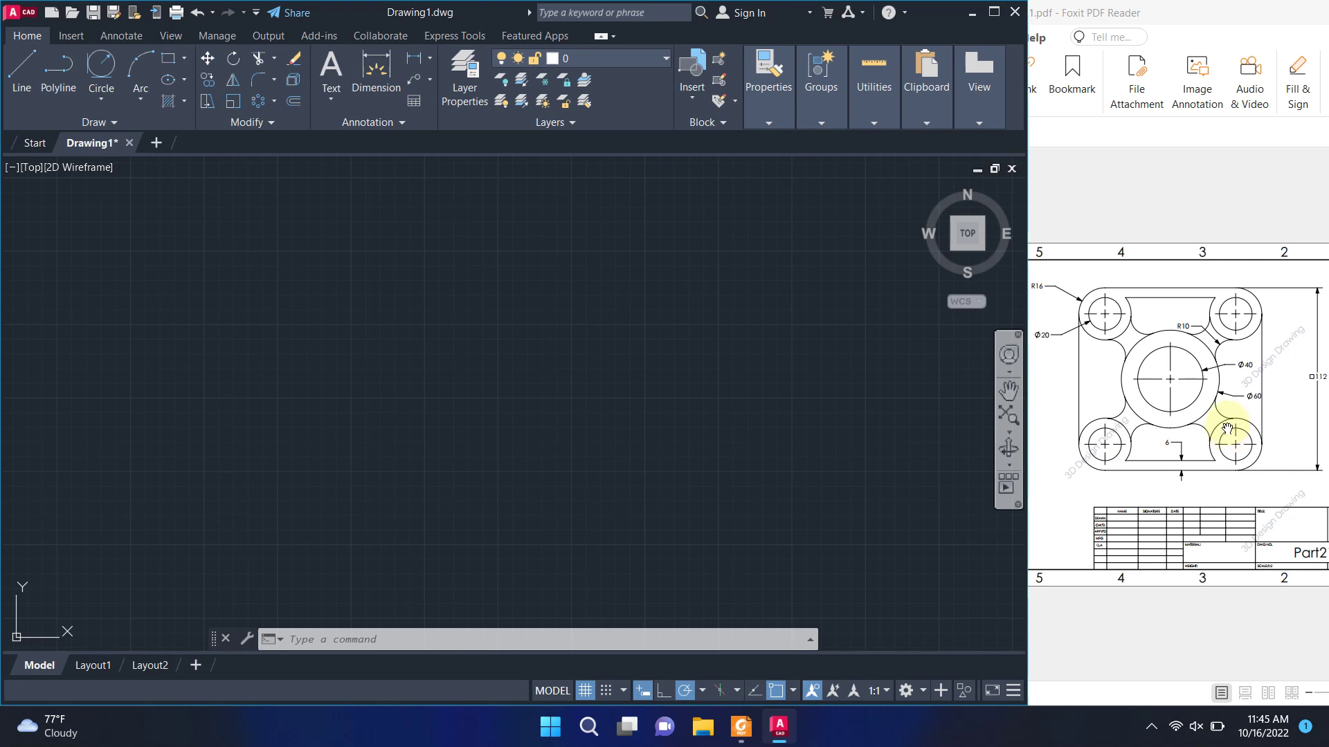
Draw a radius-20 circle centred at the origin 0,0
scroll(637, 335, "down", 2)
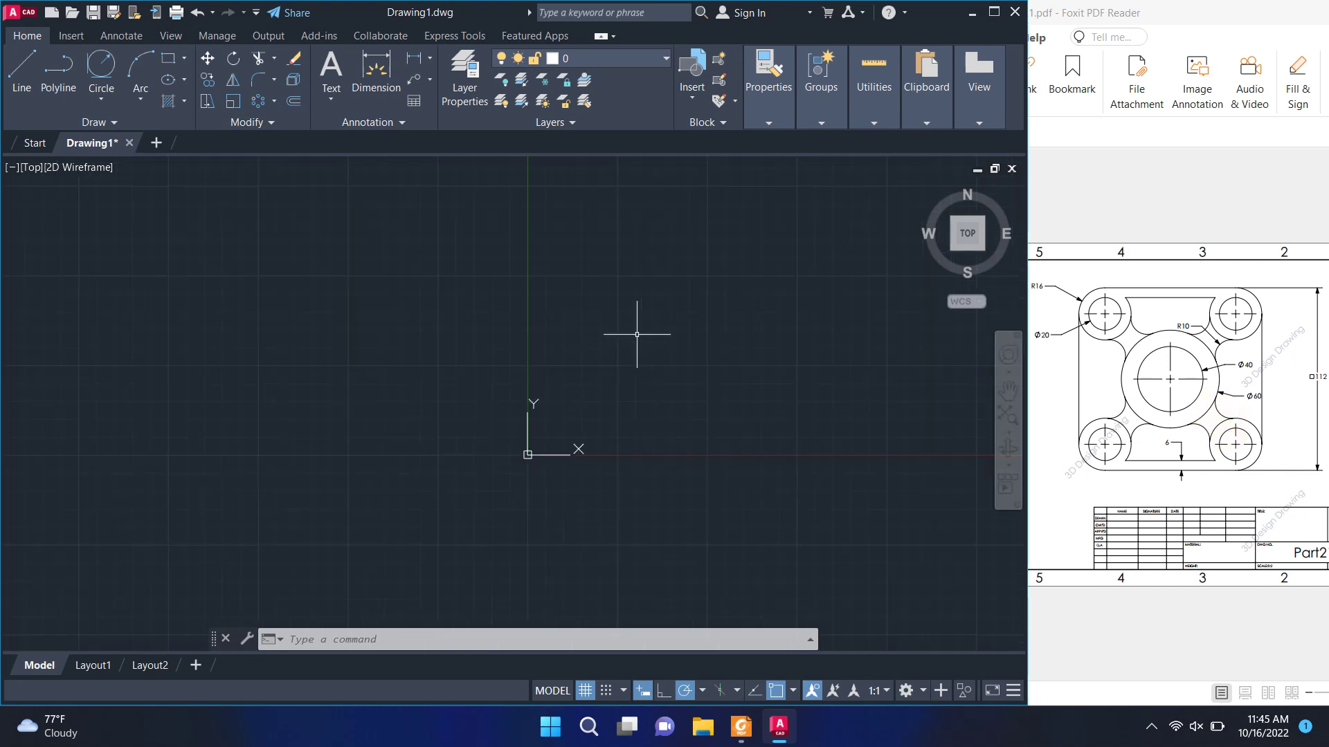
type("c")
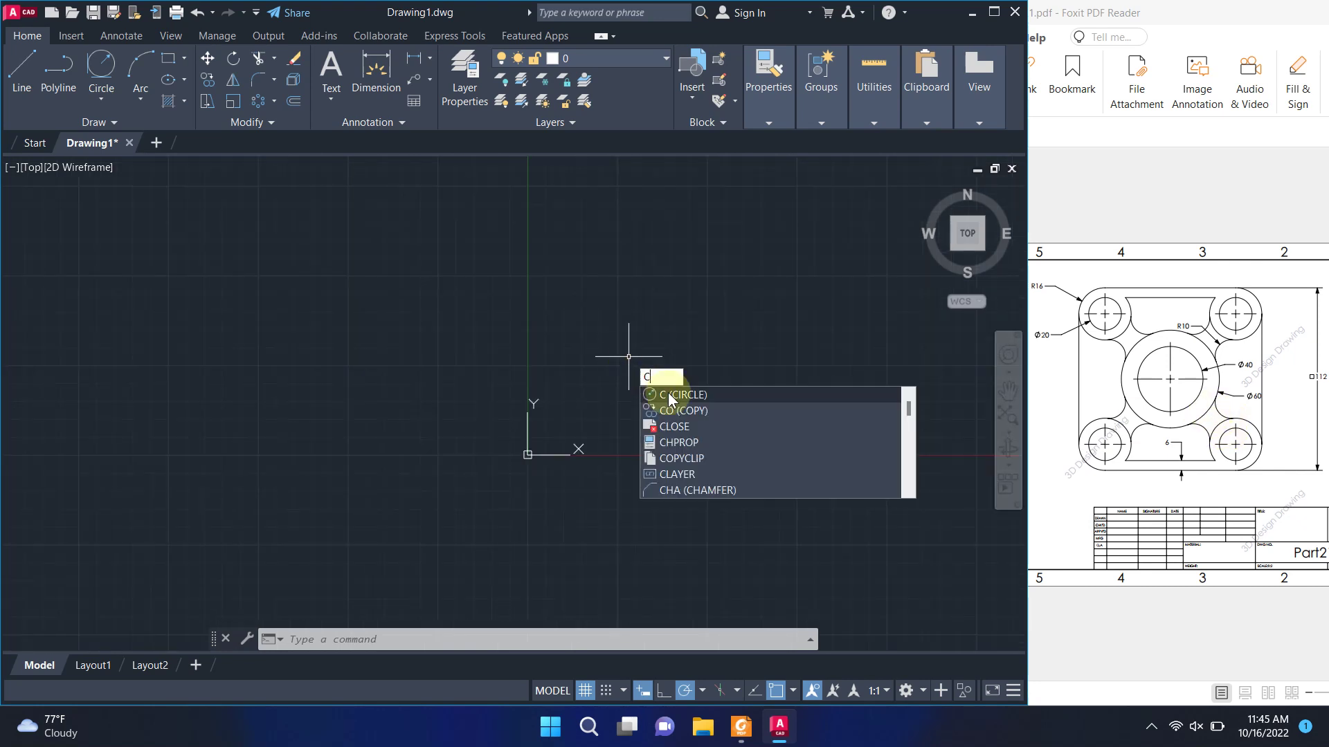
key("Return")
type("0")
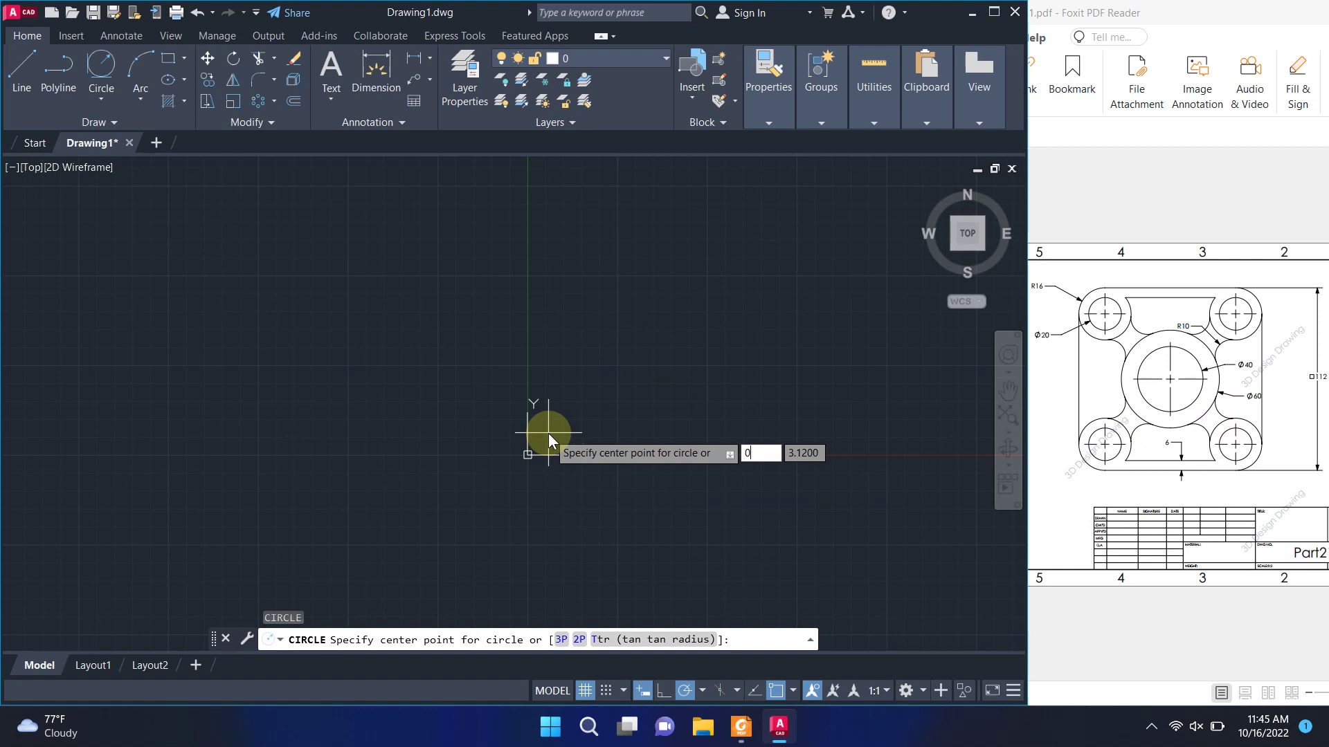
key("Tab")
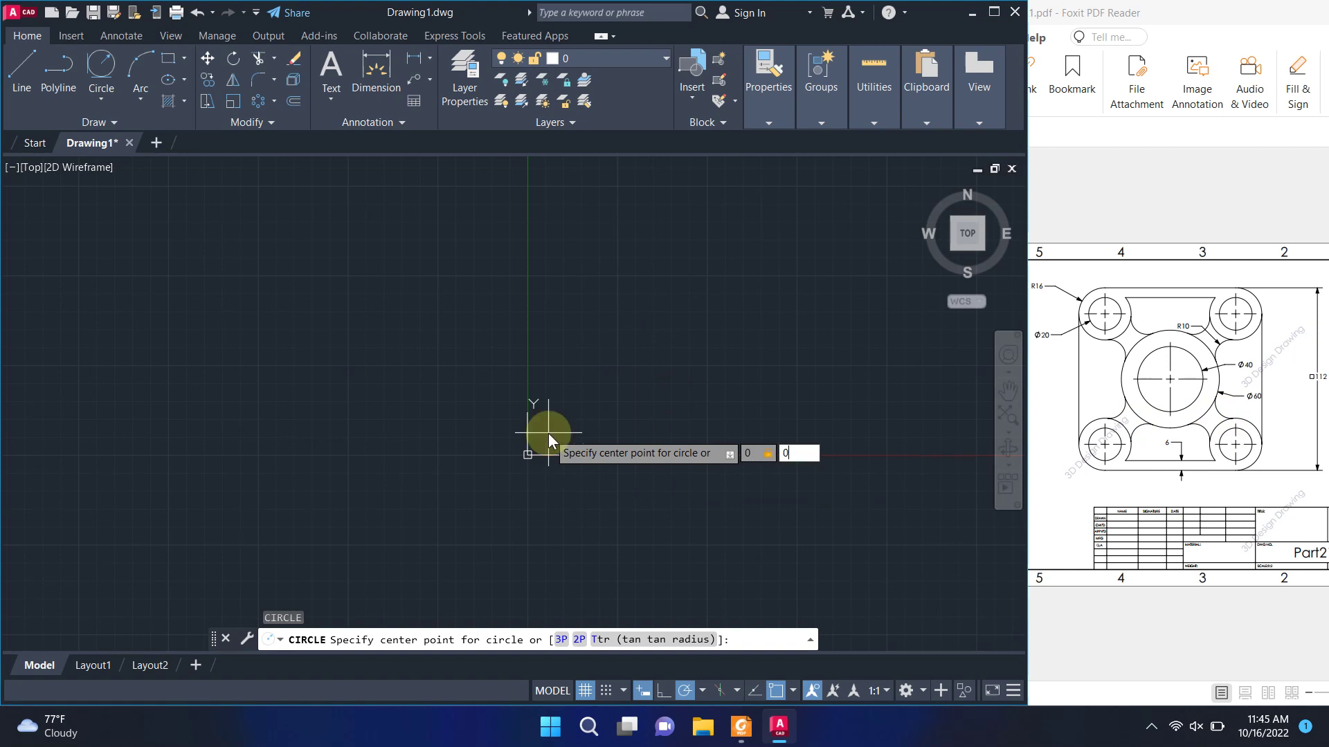
key("Return")
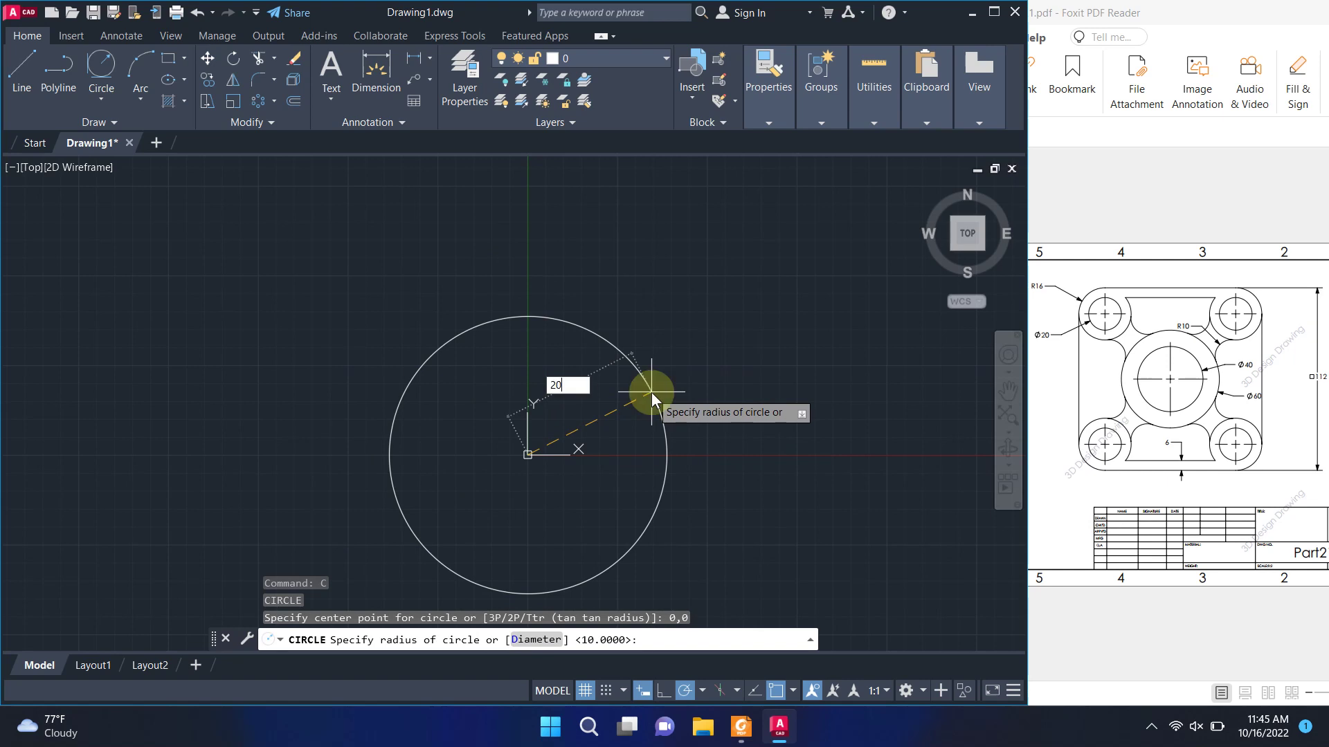
key("Return")
scroll(651, 392, "down", 4)
scroll(623, 467, "up", 2)
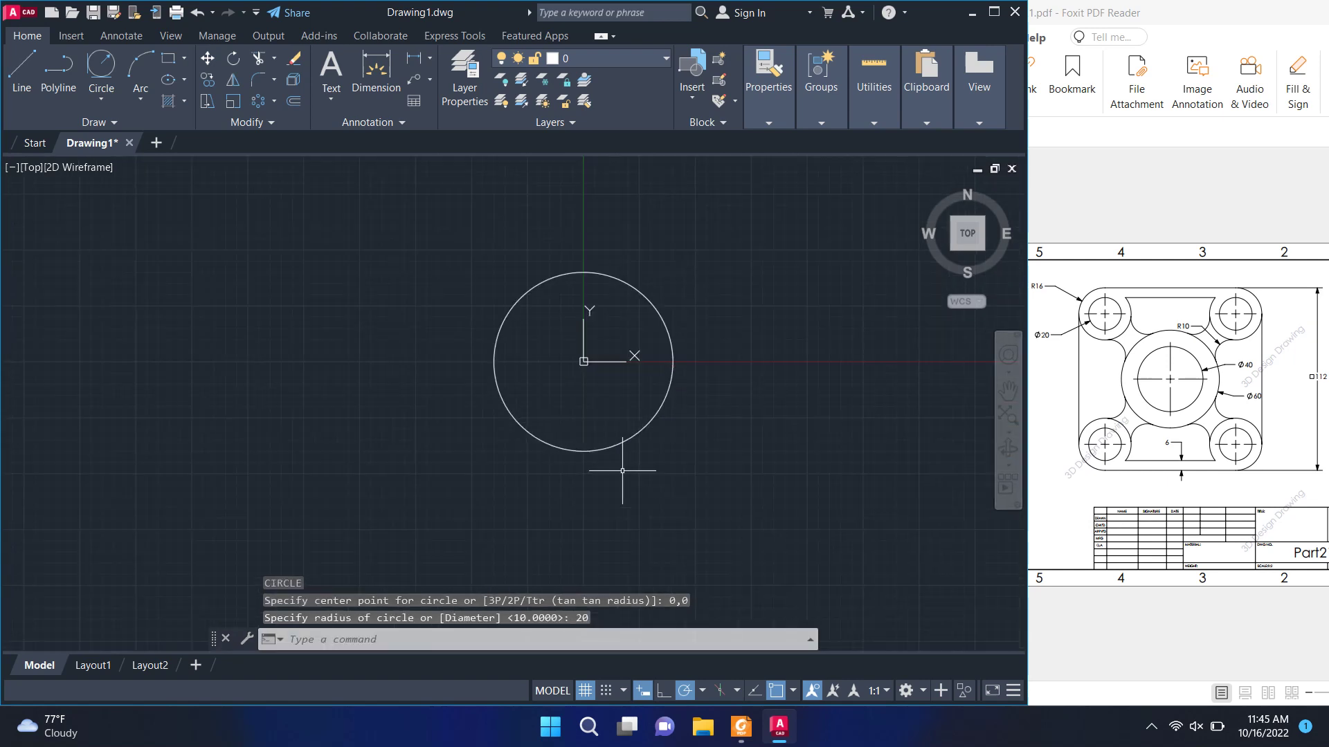
Add a concentric radius-30 circle on the same centre and pan the circles higher
type("c")
key("Return")
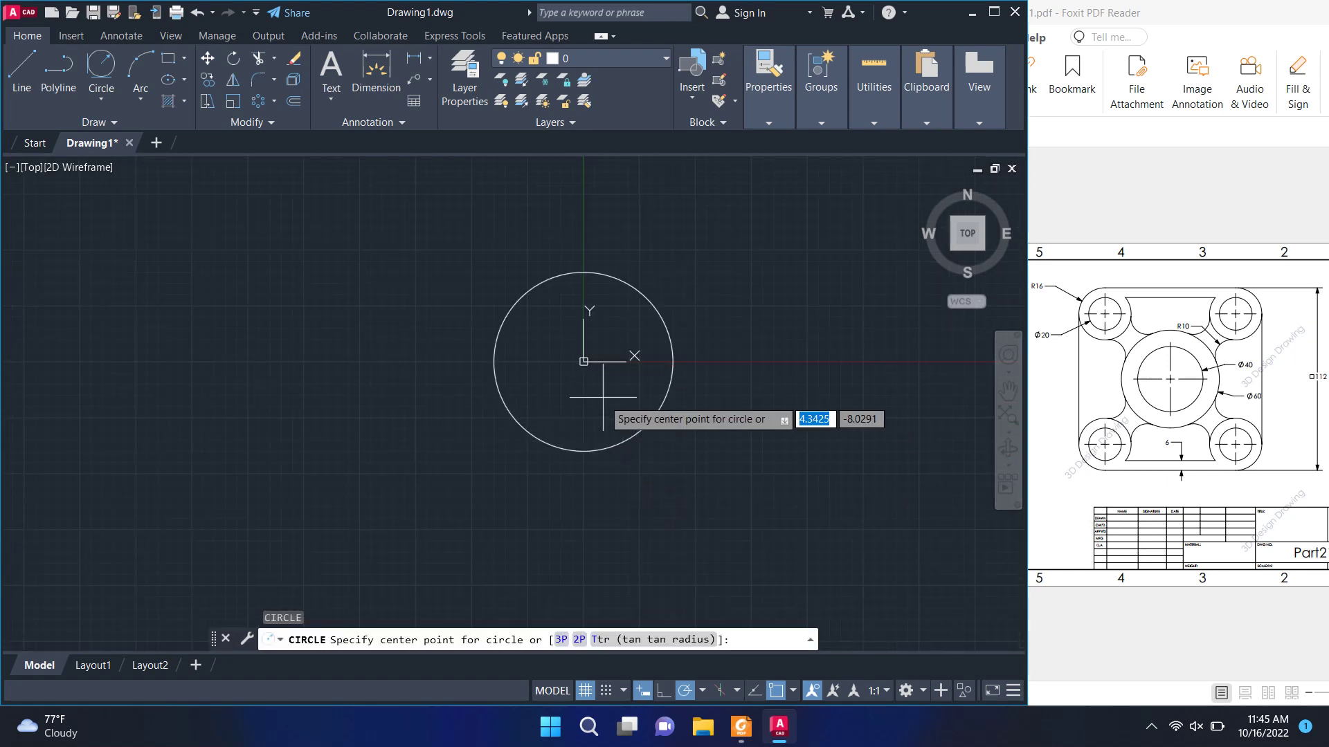
left_click(583, 361)
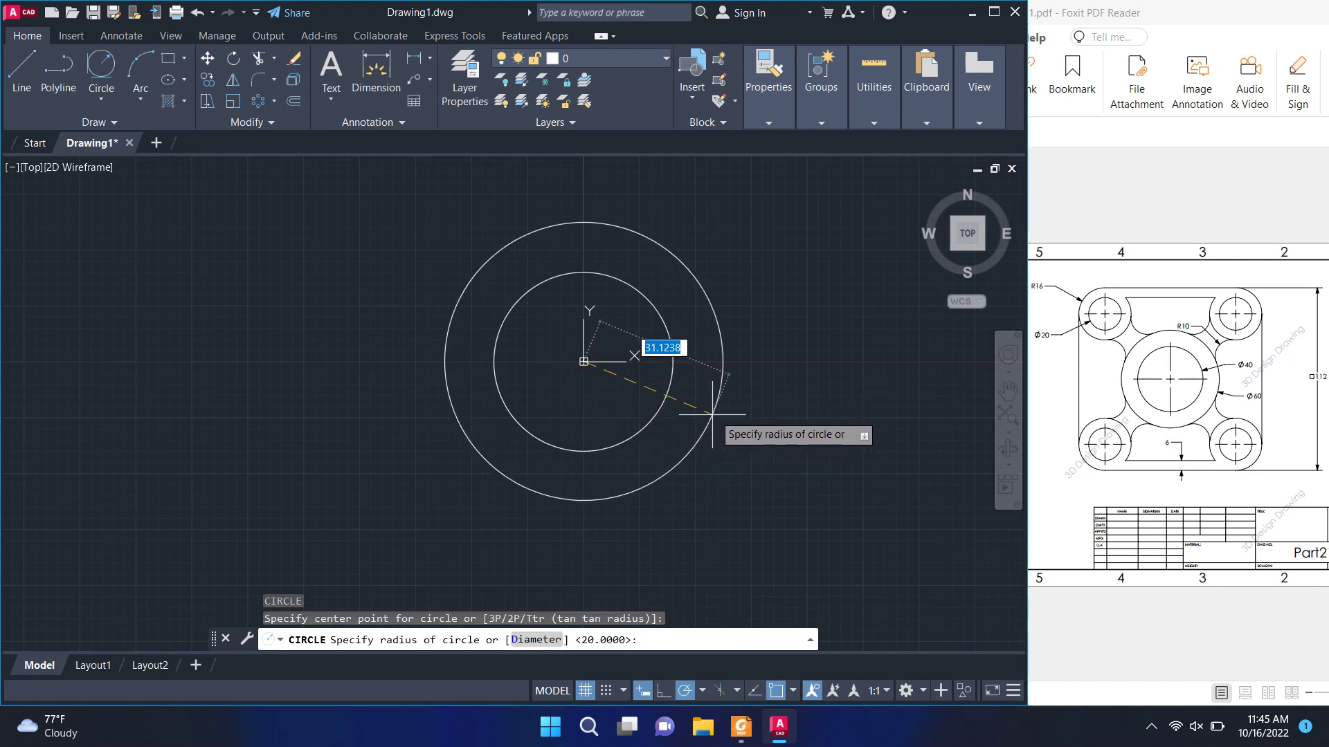
type("30")
key("Return")
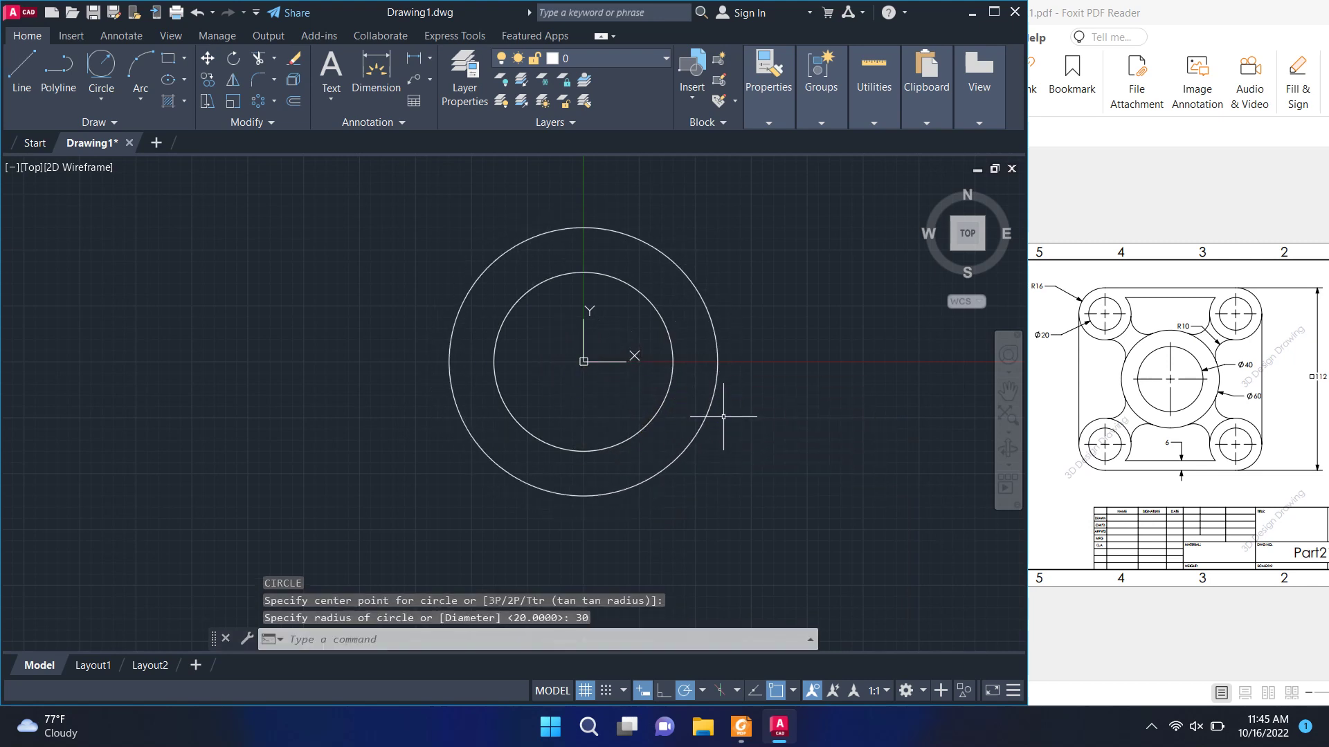
middle_click_drag(606, 541, 553, 469)
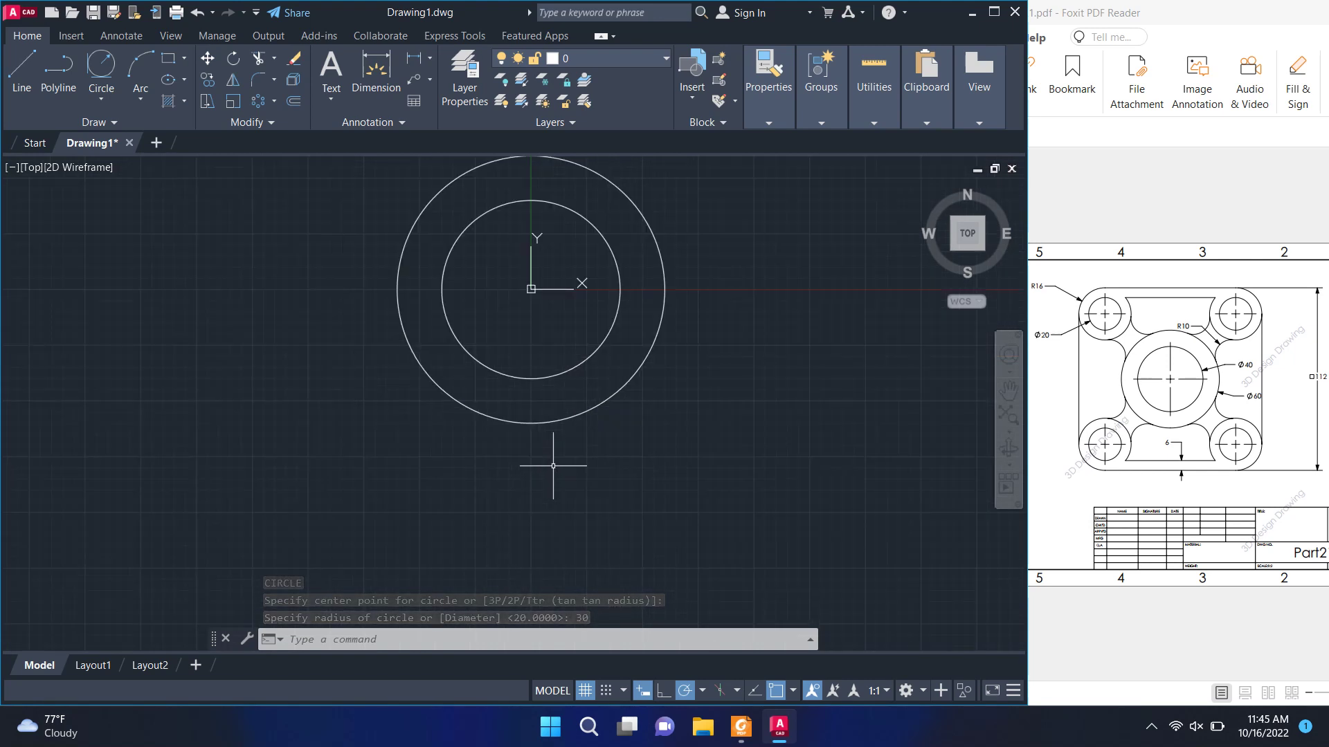
left_click(95, 87)
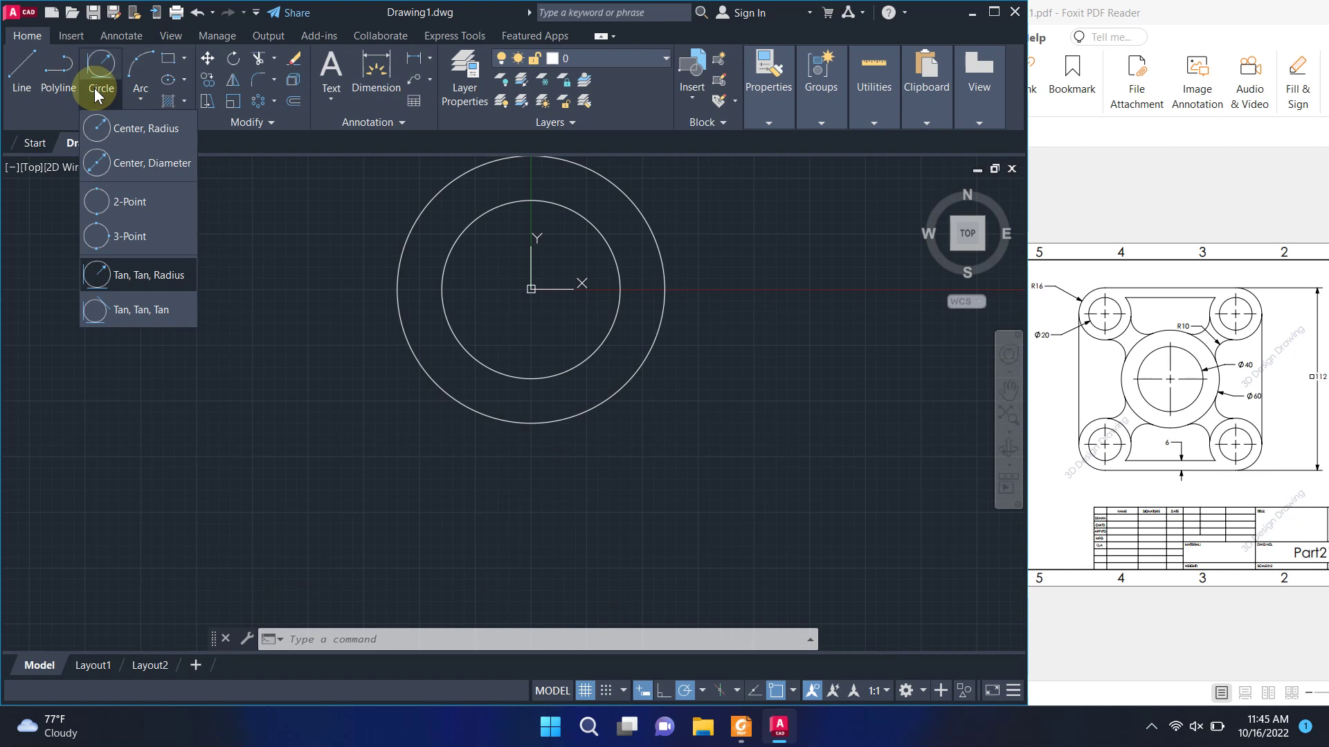
Draw a line chain from the circle centre: 56 down, 56 right, then up to centre height
left_click(122, 127)
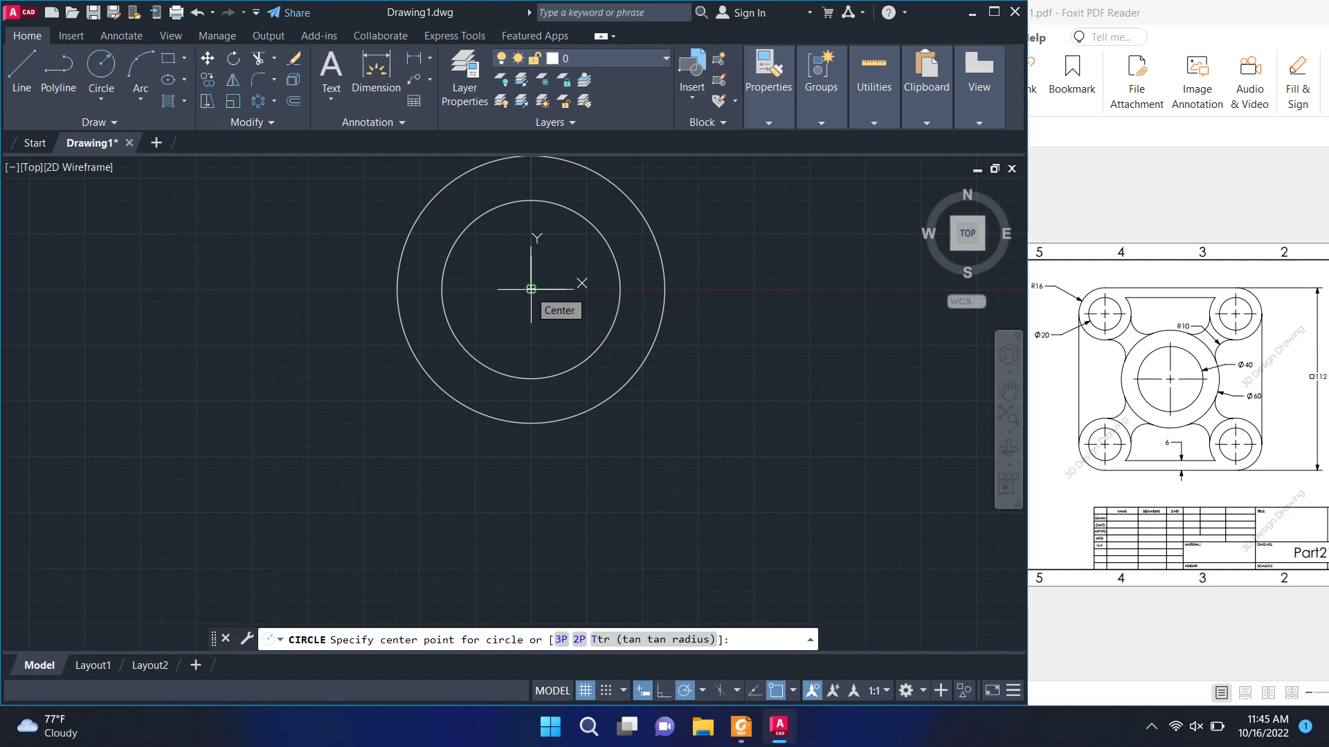
left_click(21, 69)
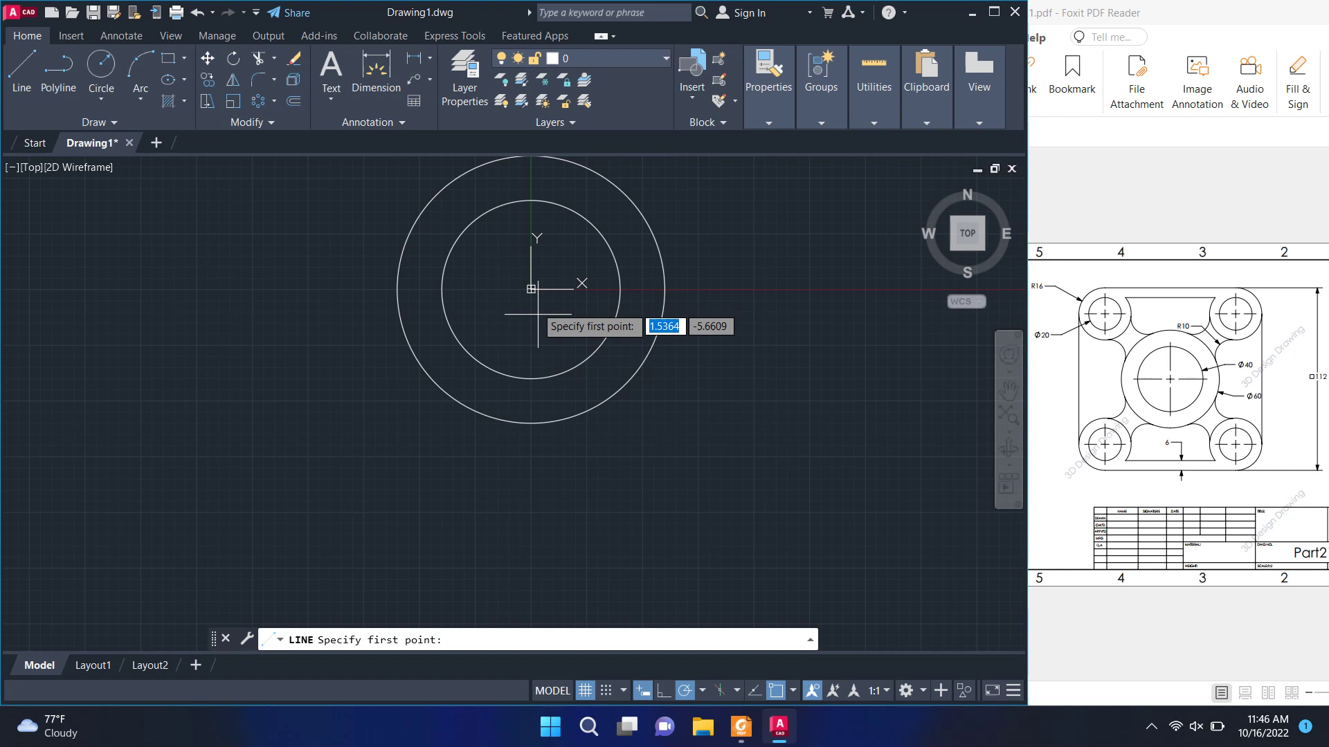
left_click(531, 289)
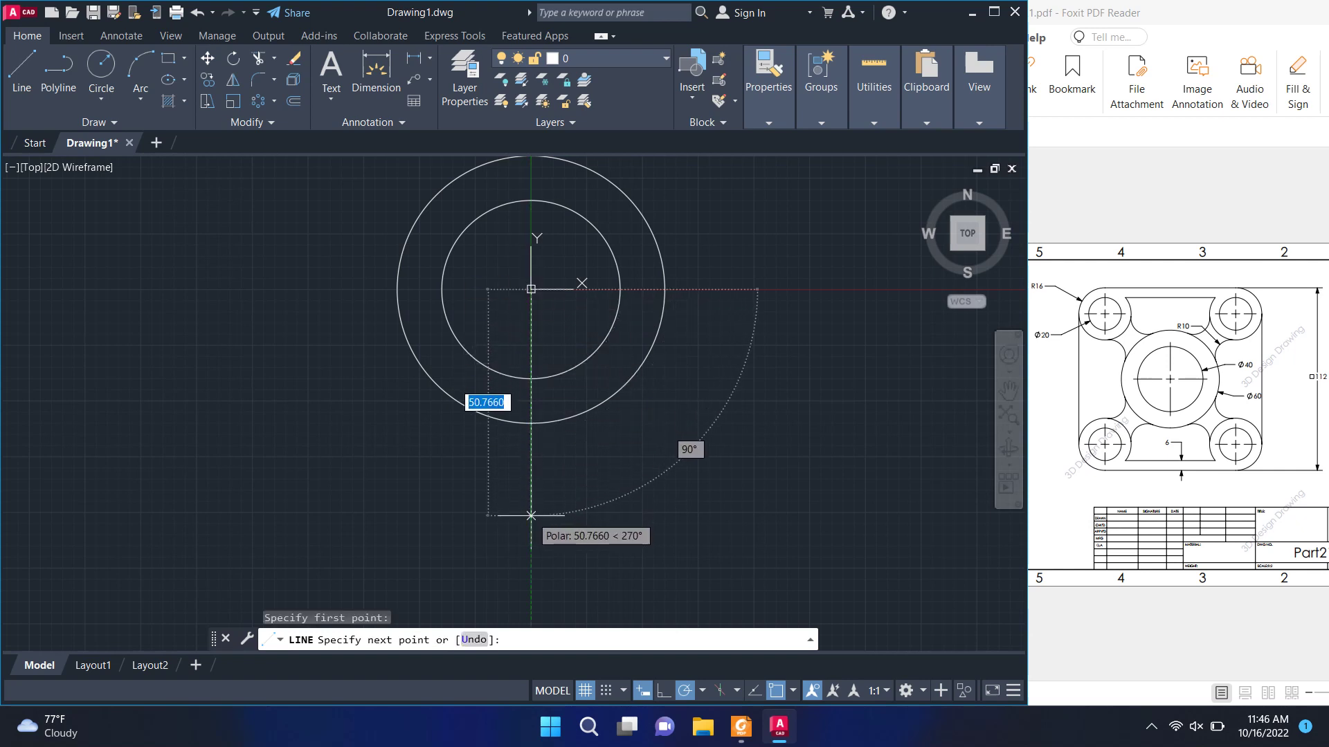
type("56")
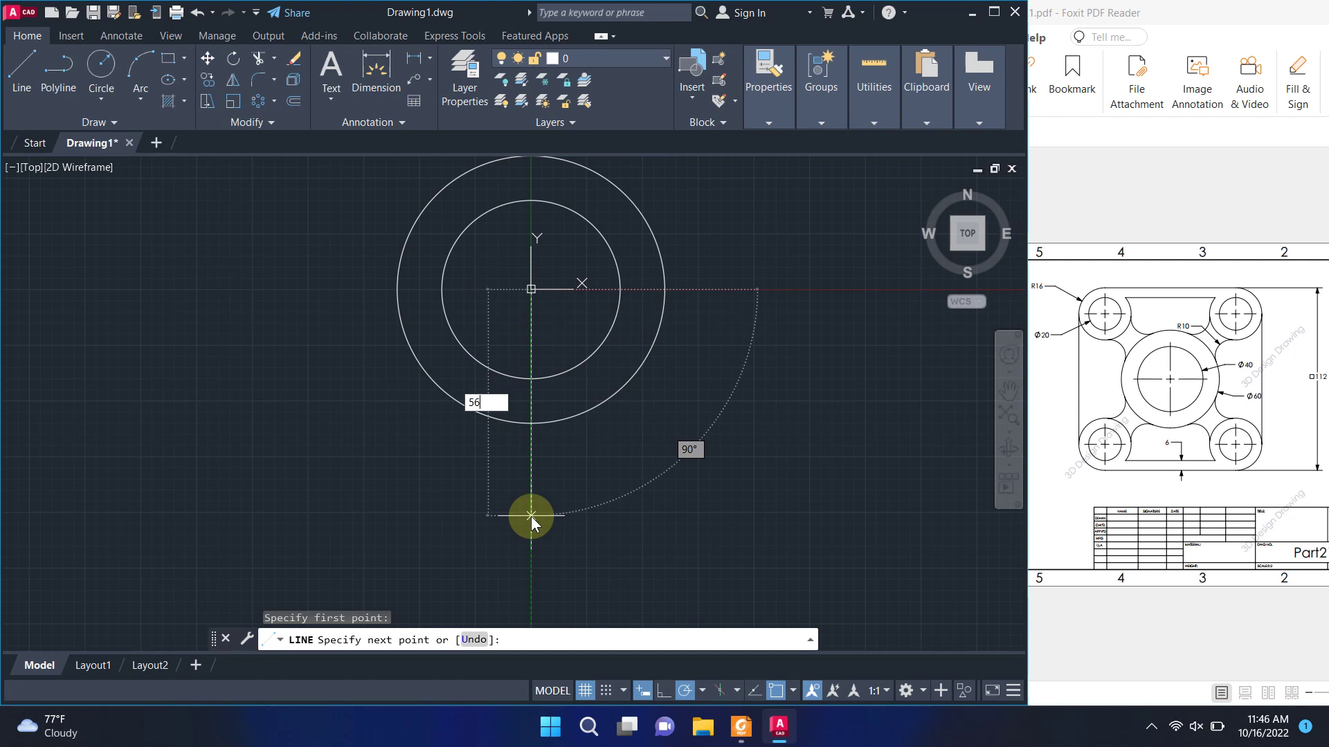
key("Return")
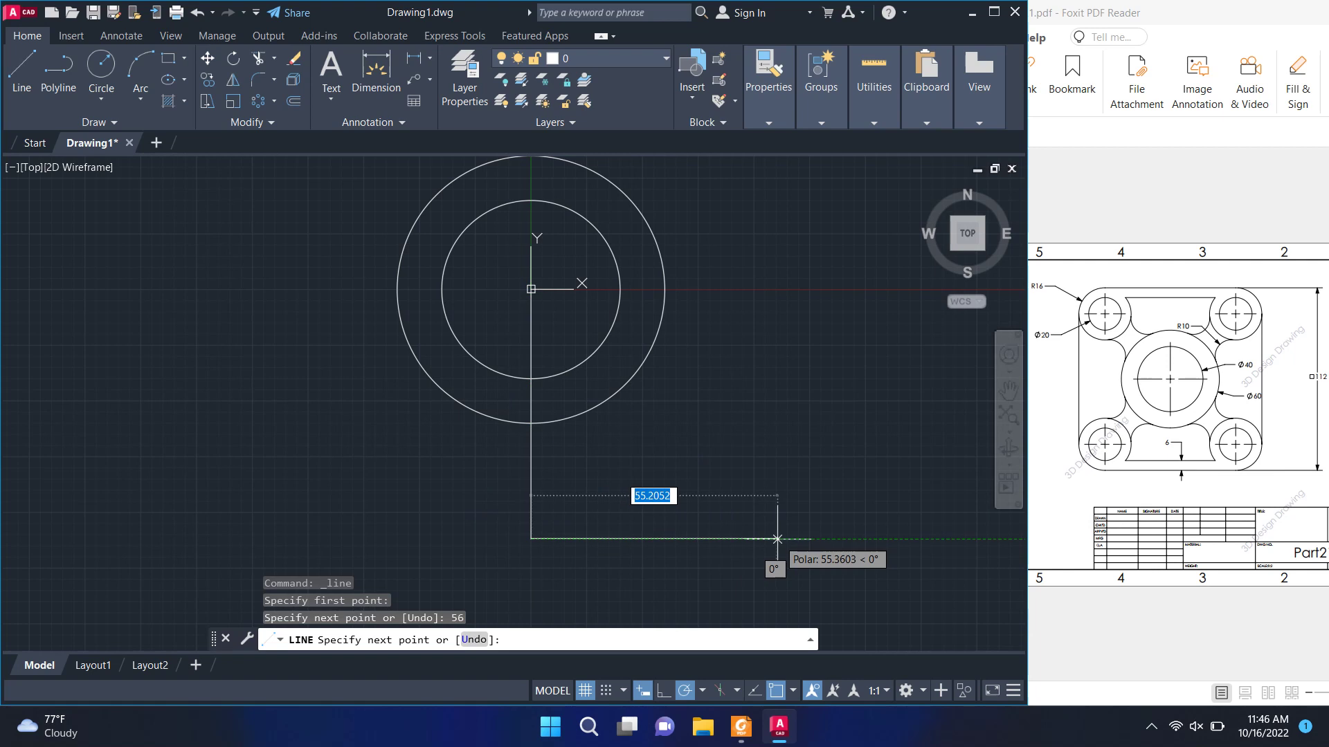
type("56")
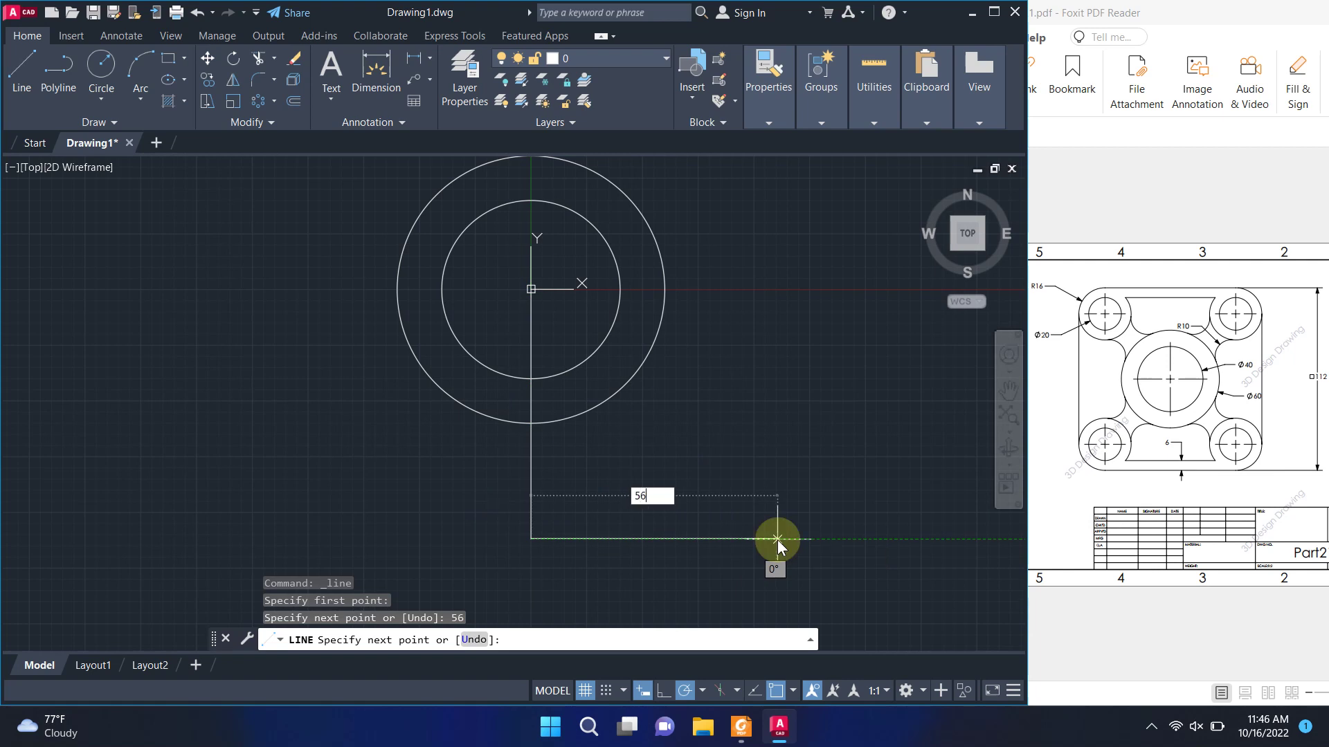
key("Return")
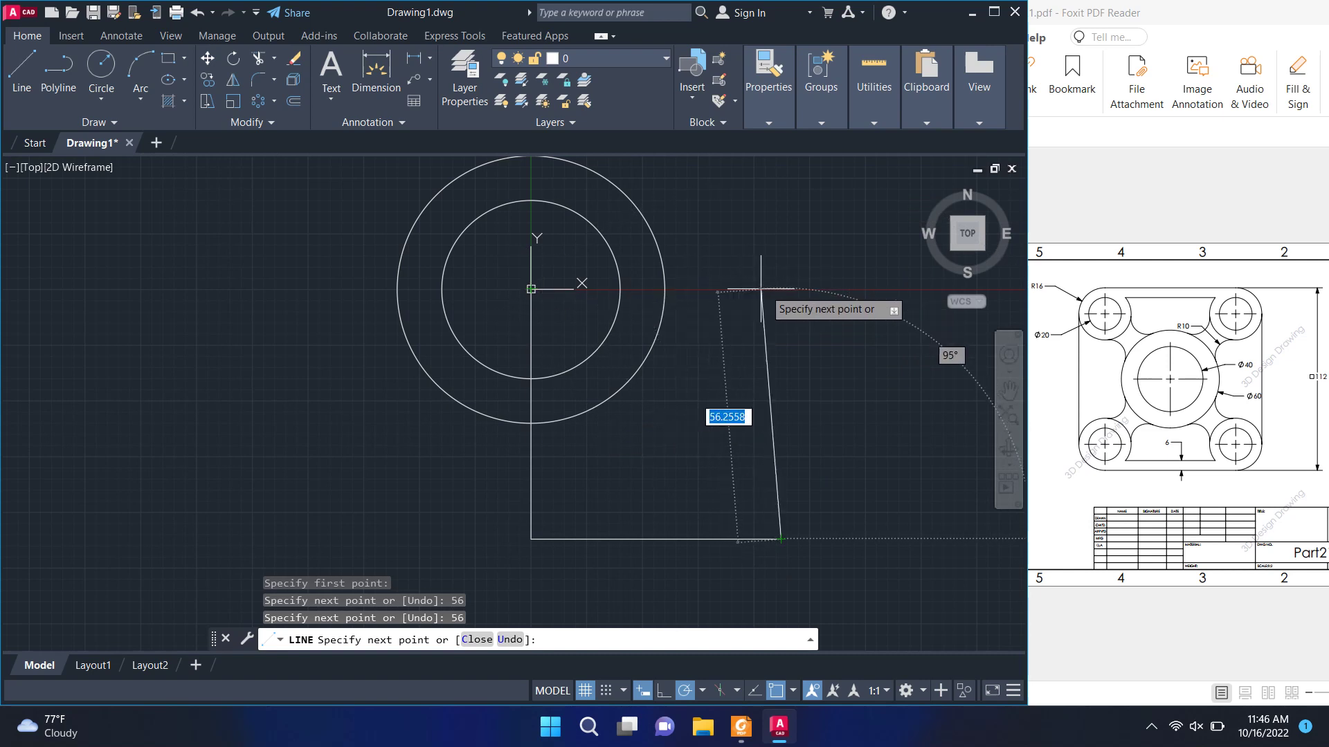
left_click(780, 290)
right_click(818, 310)
left_click(858, 320)
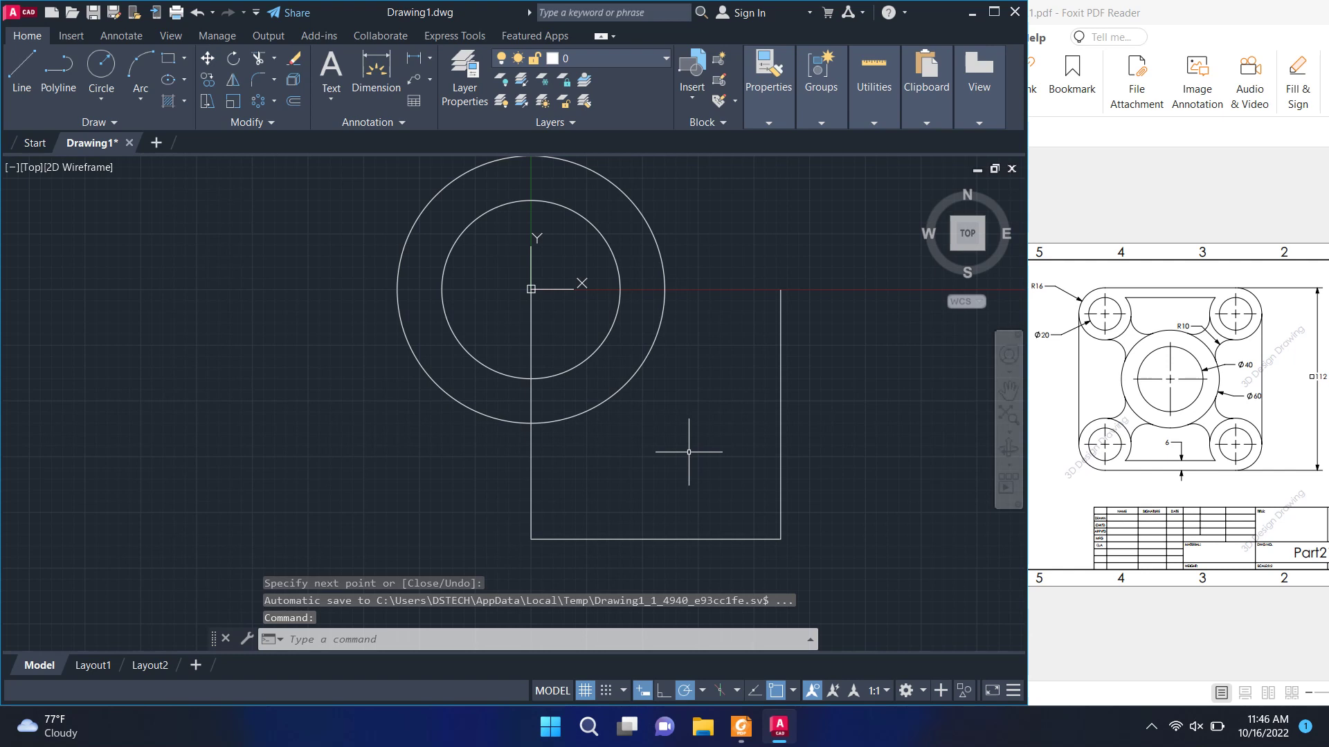
left_click(111, 101)
left_click(174, 309)
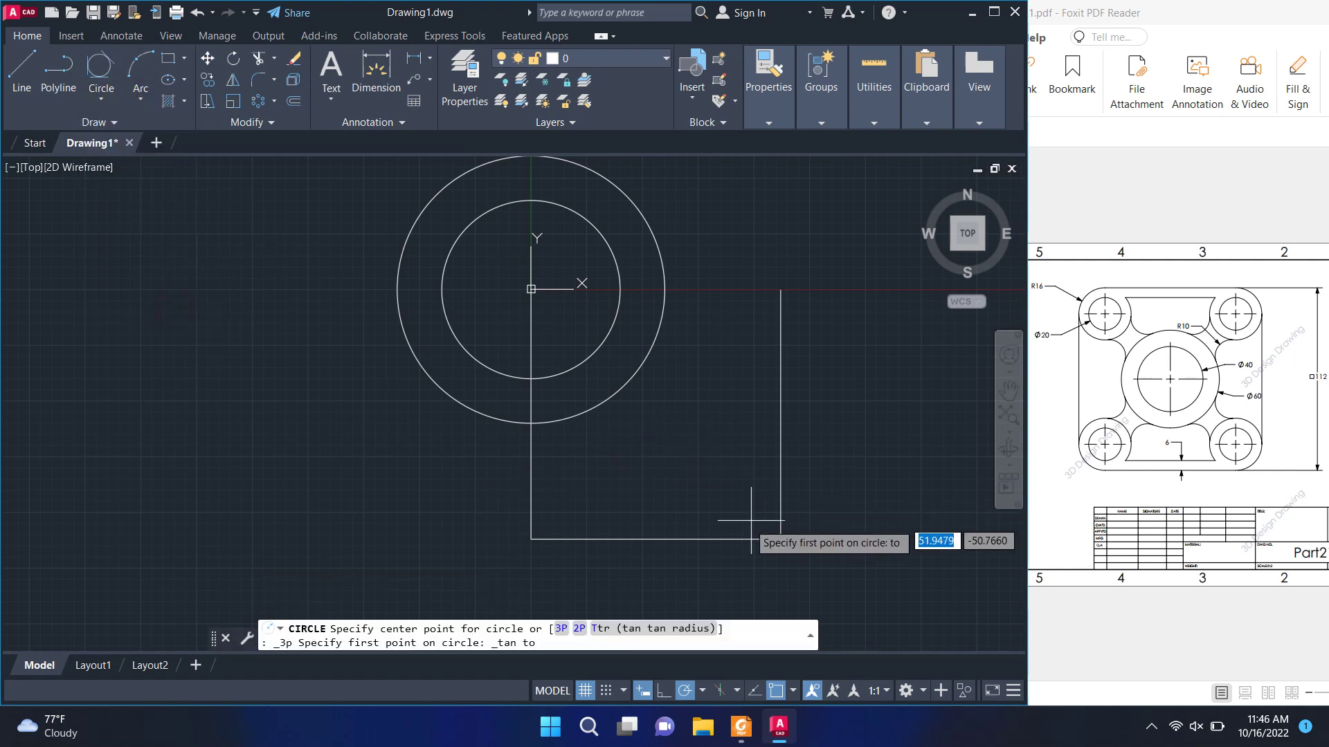
left_click(737, 539)
left_click(777, 492)
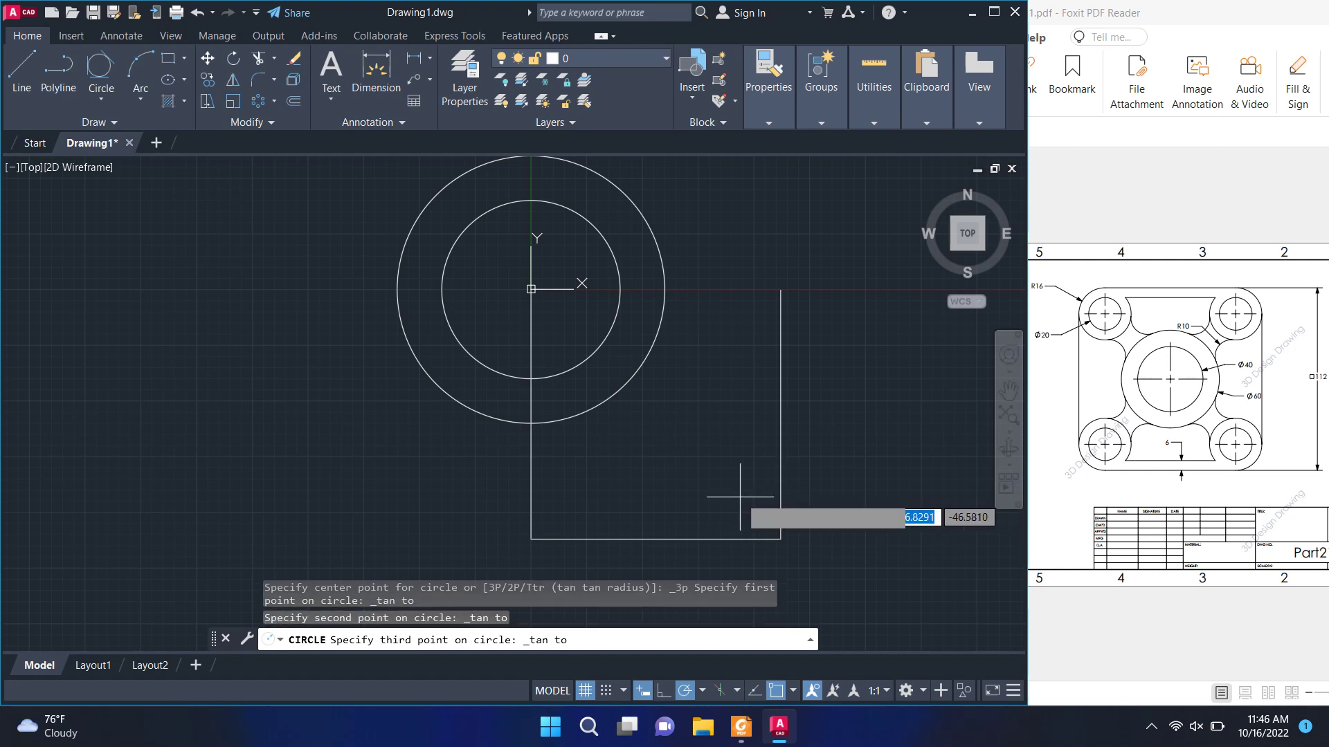
type("16")
key("Return")
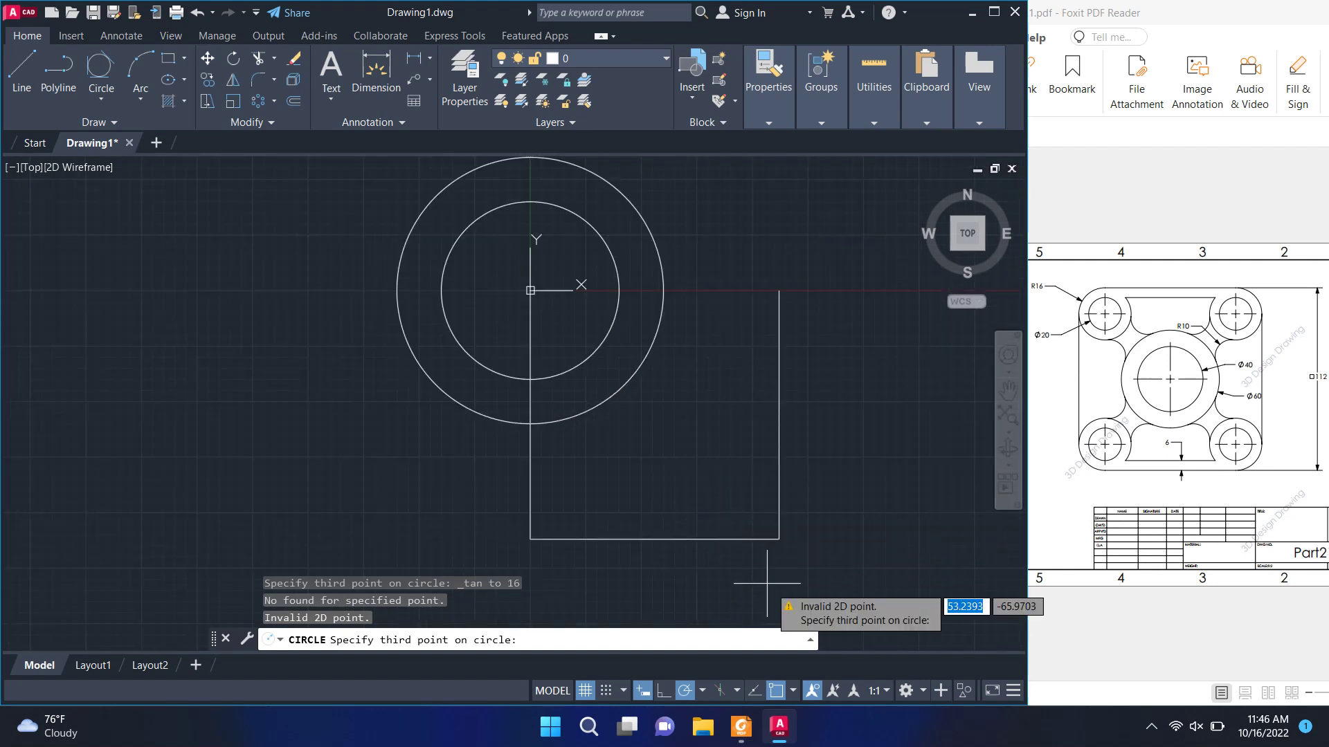
scroll(771, 587, "up", 2)
left_click(709, 438)
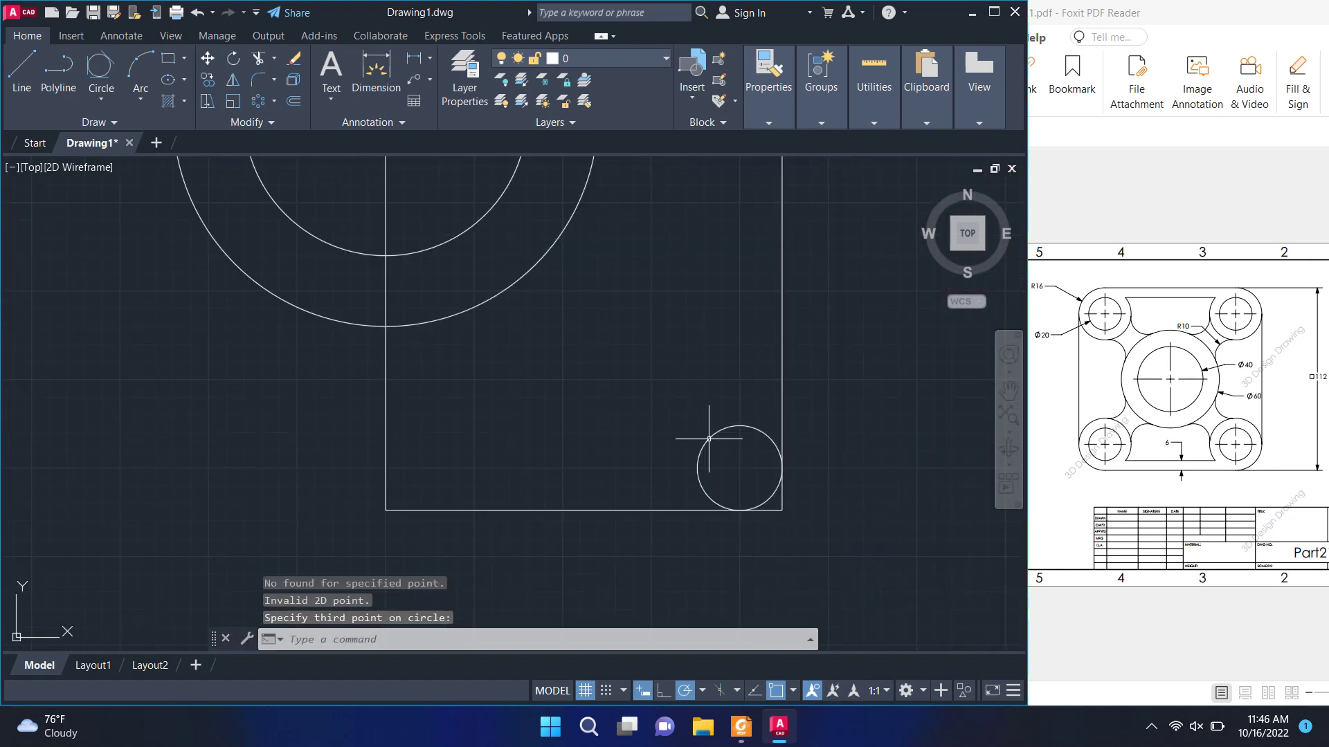
scroll(645, 441, "down", 2)
scroll(645, 441, "up", 2)
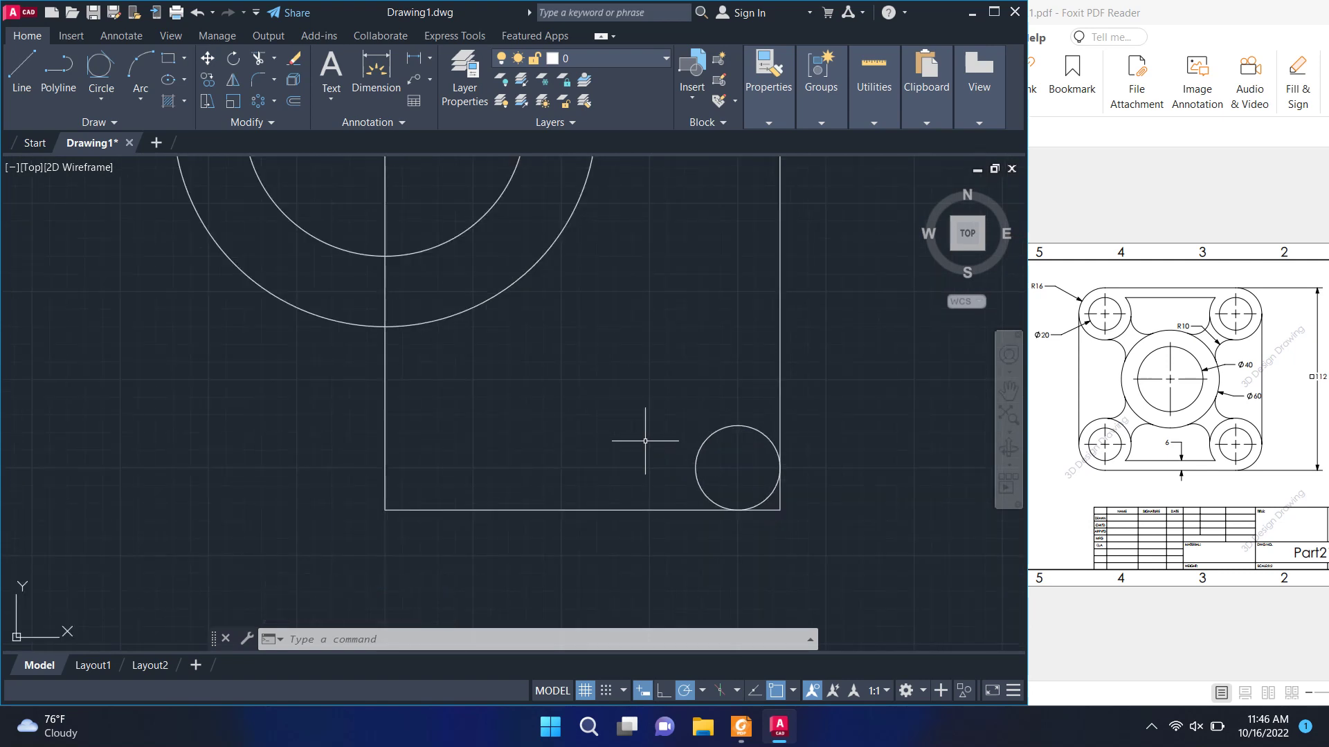
left_click(697, 452)
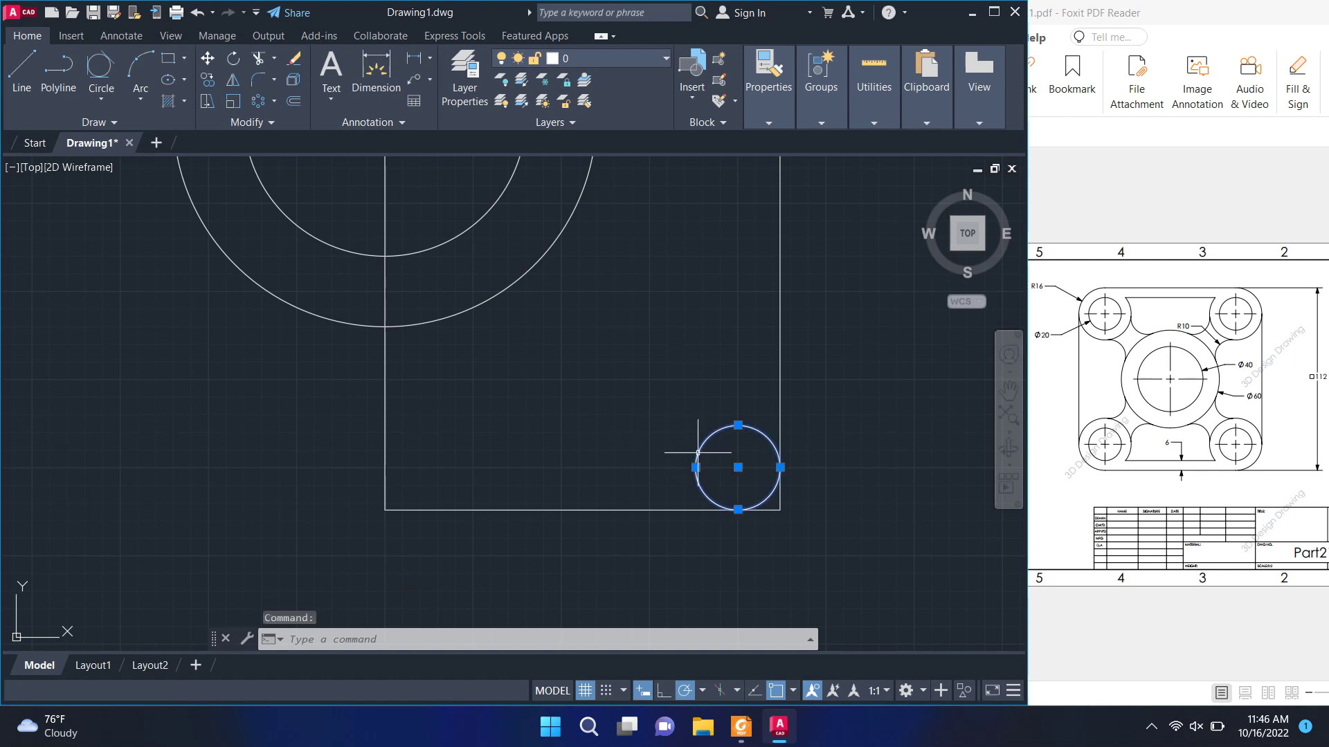
key("Delete")
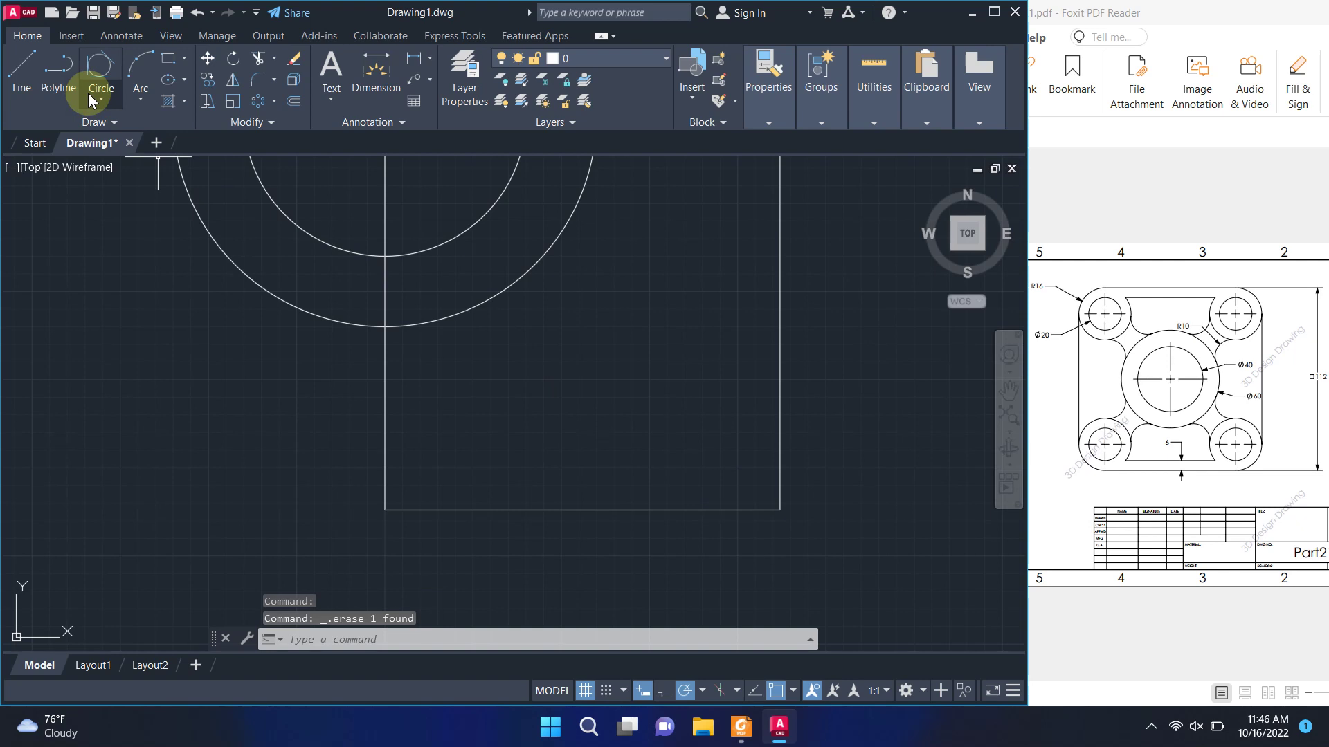
left_click(89, 95)
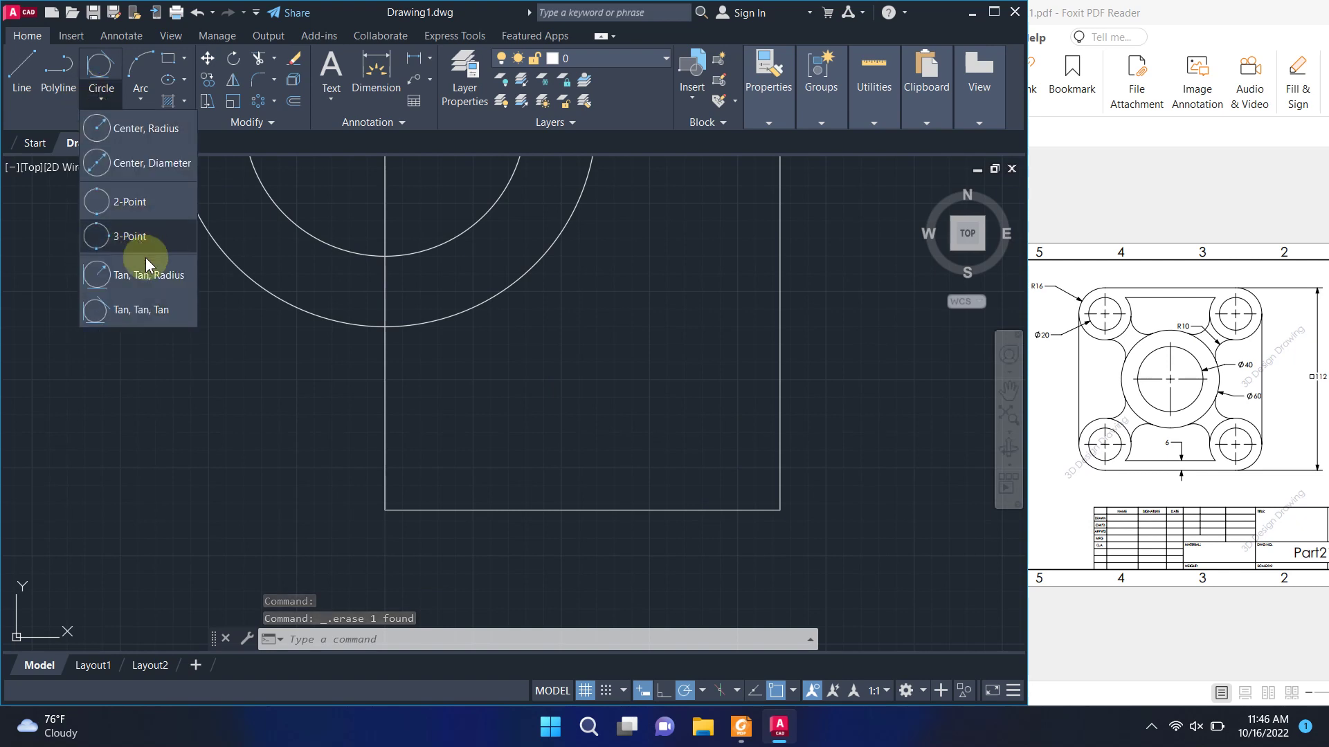
Draw an R16 circle tangent to the bottom and right outline edges
left_click(142, 275)
left_click(717, 510)
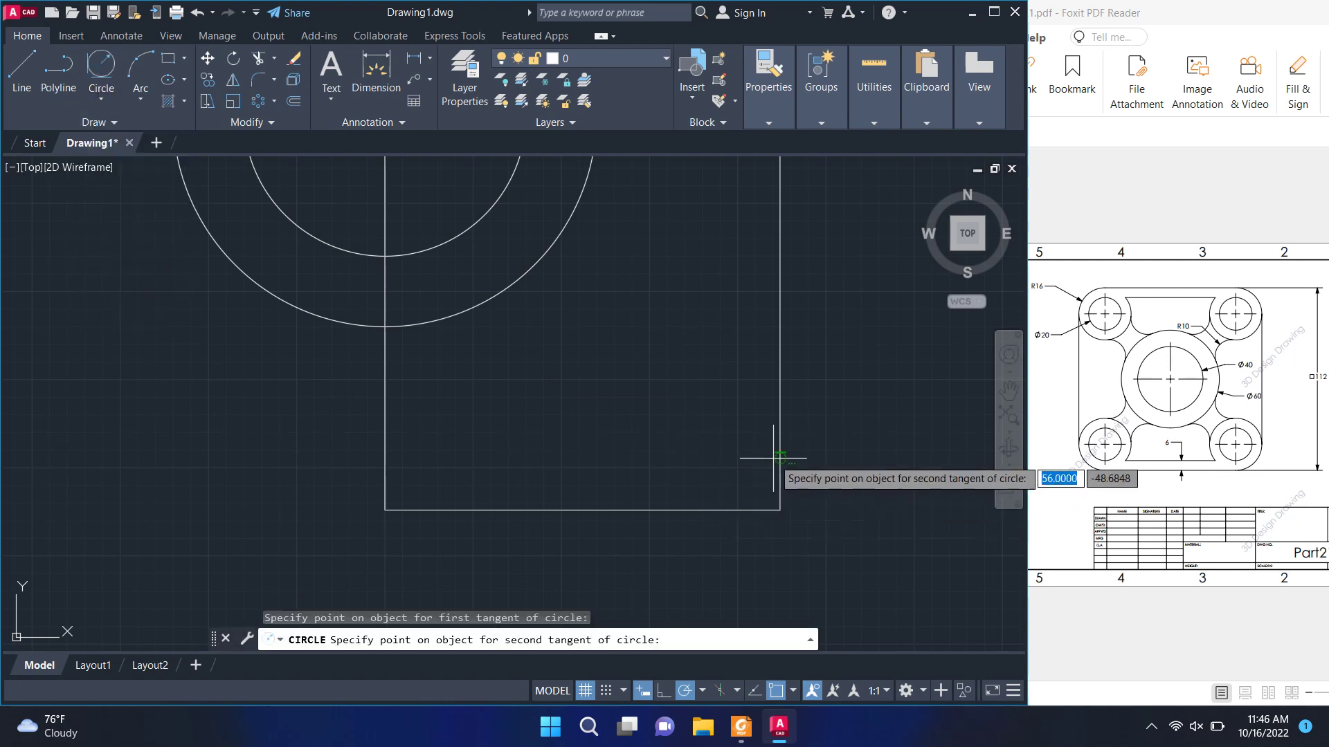
left_click(779, 507)
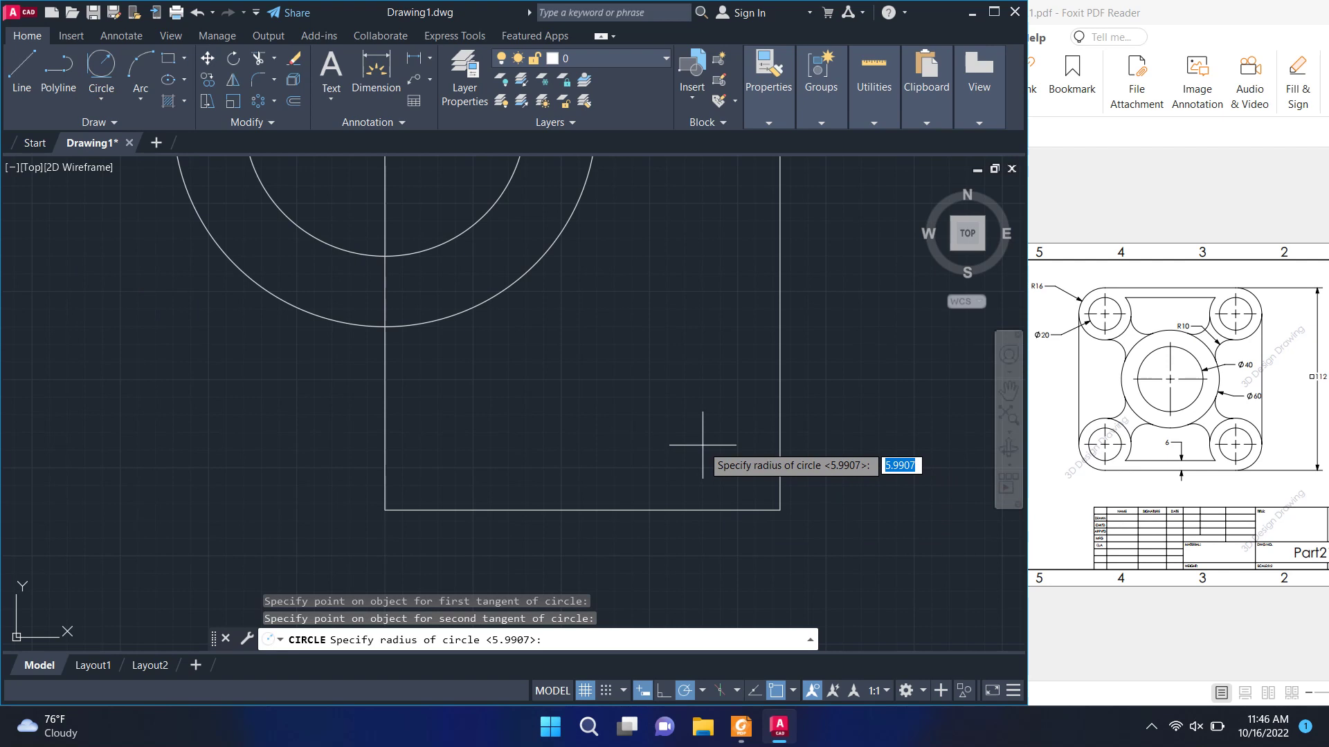
type("16")
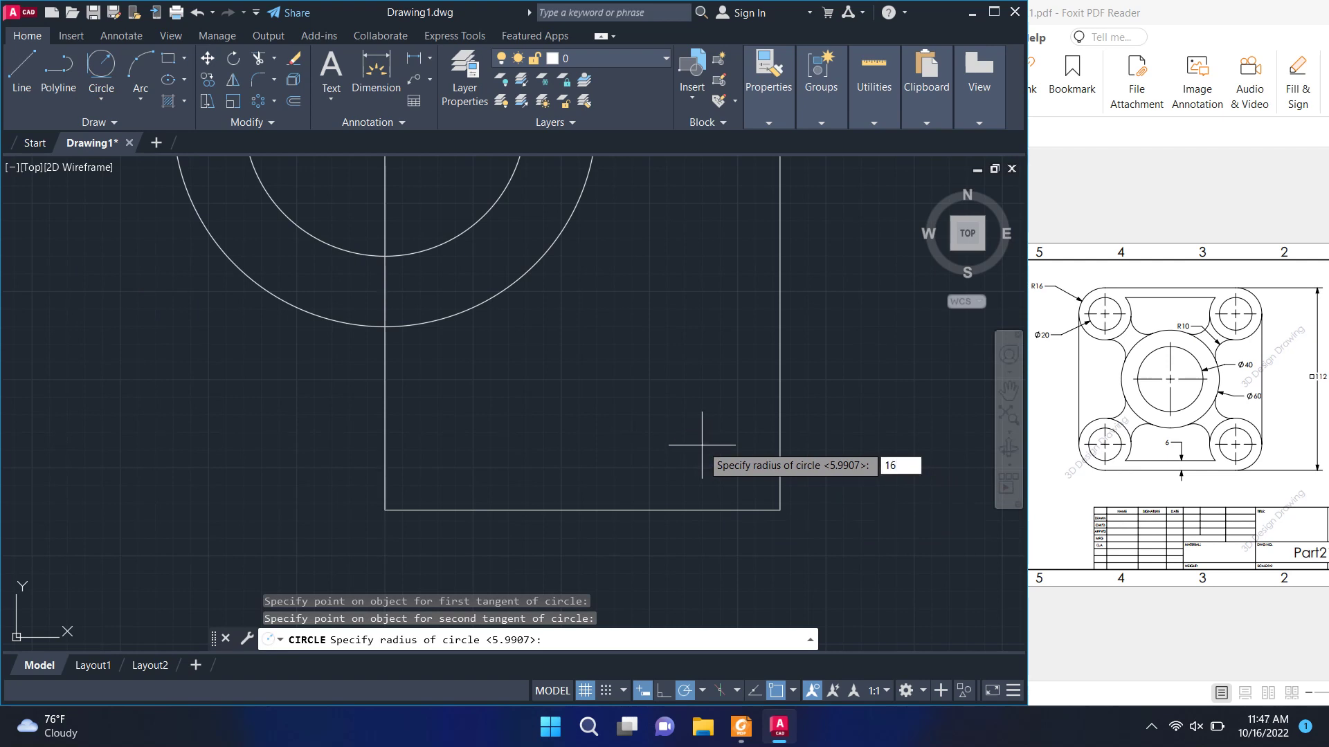
key("Return")
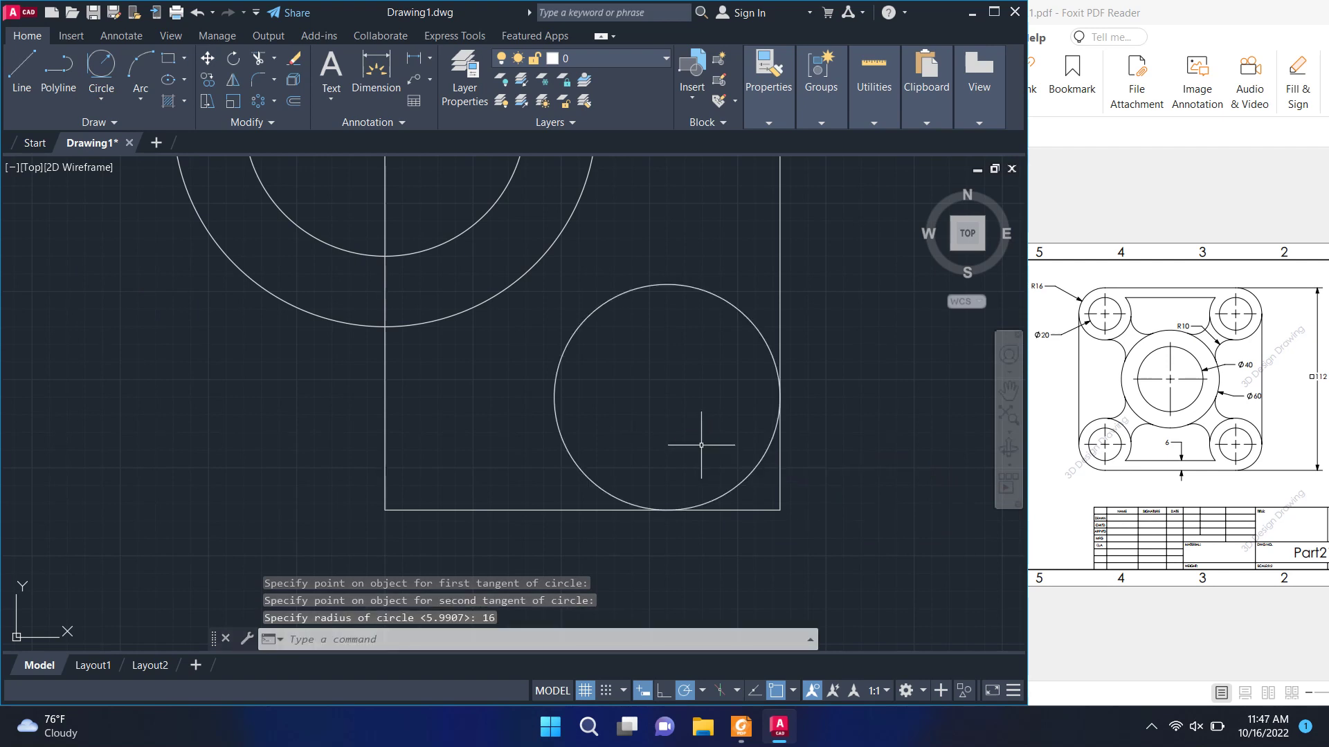
Erase the vertical line running down from the circle centre
scroll(701, 445, "down", 2)
scroll(545, 410, "up", 2)
scroll(544, 410, "down", 2)
scroll(545, 411, "down", 2)
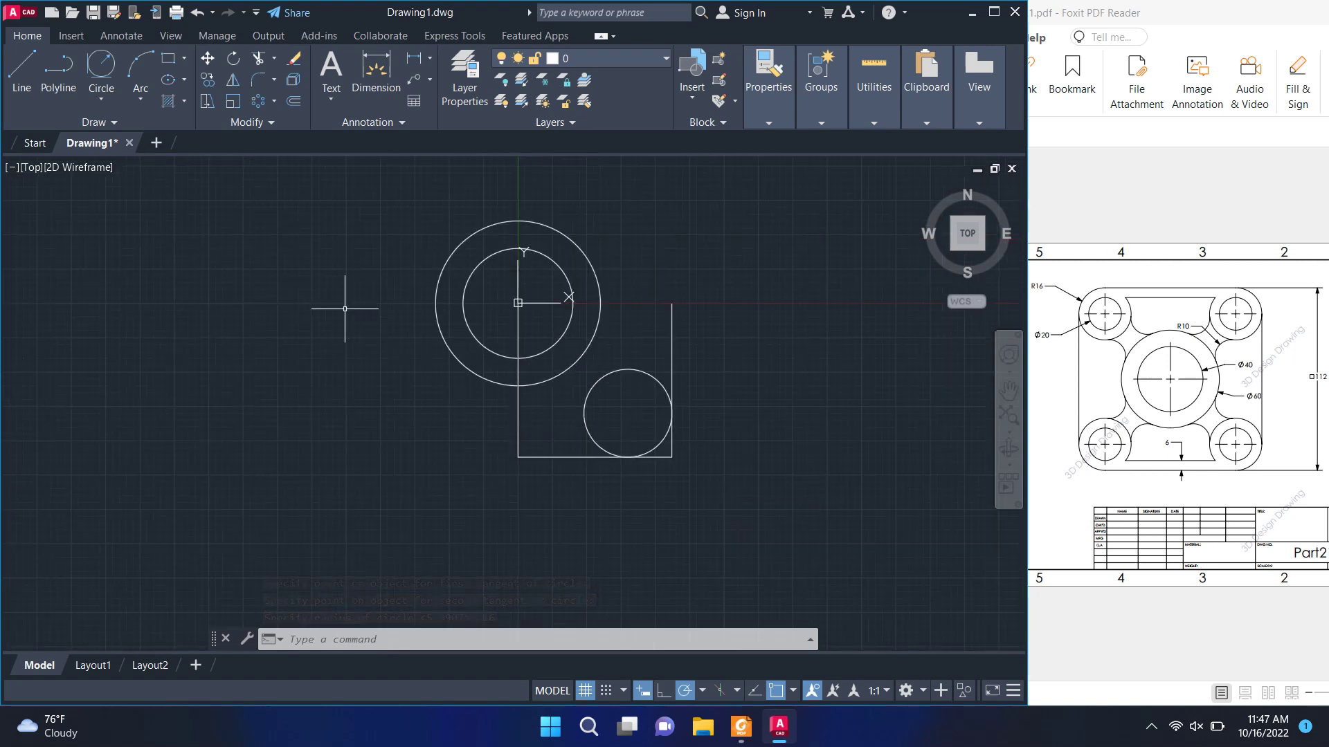
scroll(337, 285, "up", 2)
left_click(625, 417)
key("Delete")
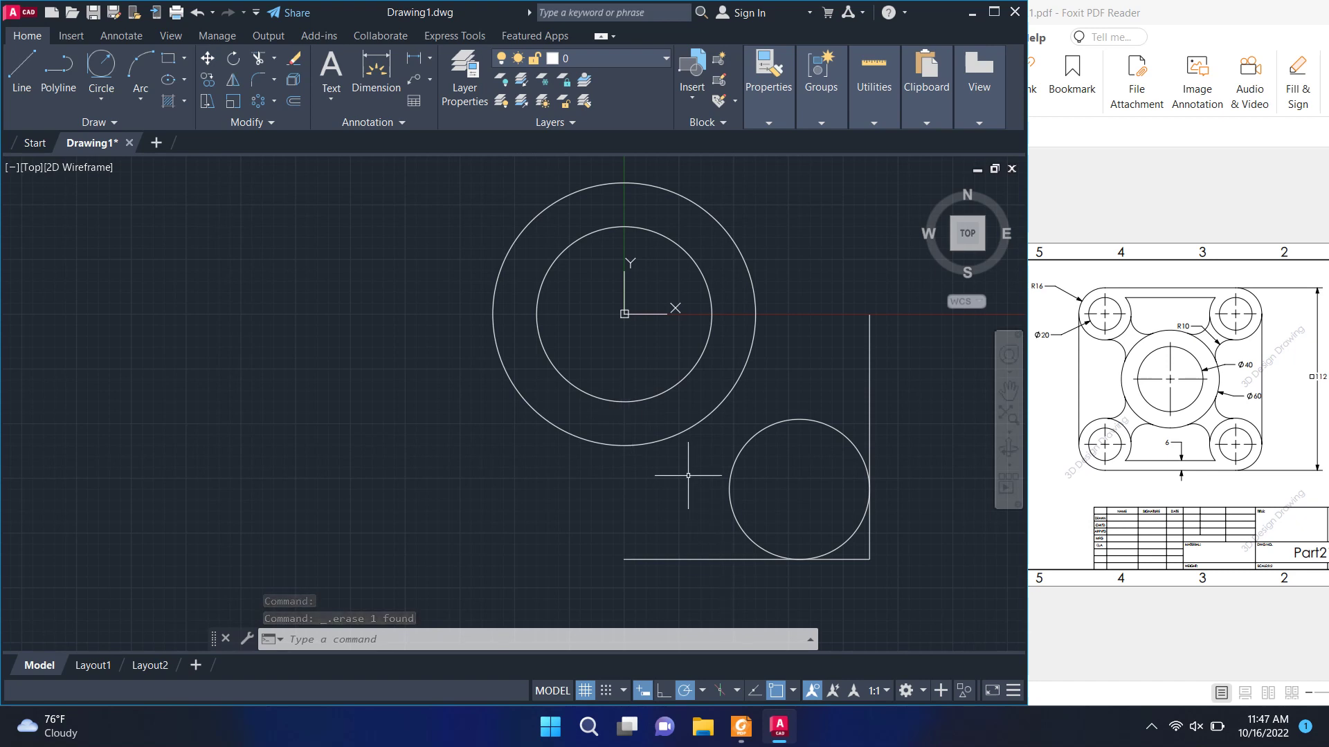
left_click(880, 582)
Mirror the R16 corner circle and its edges across the vertical centreline, keeping the originals
left_click(747, 446)
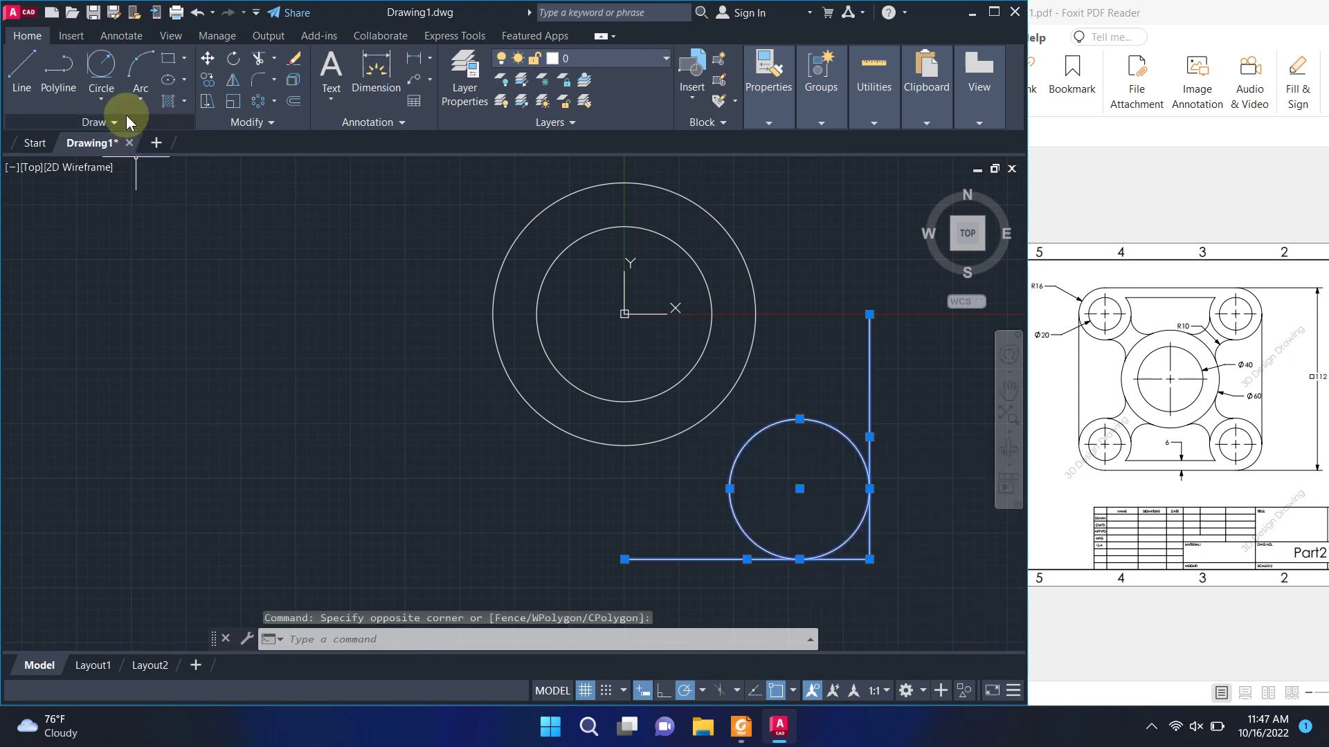
left_click(233, 80)
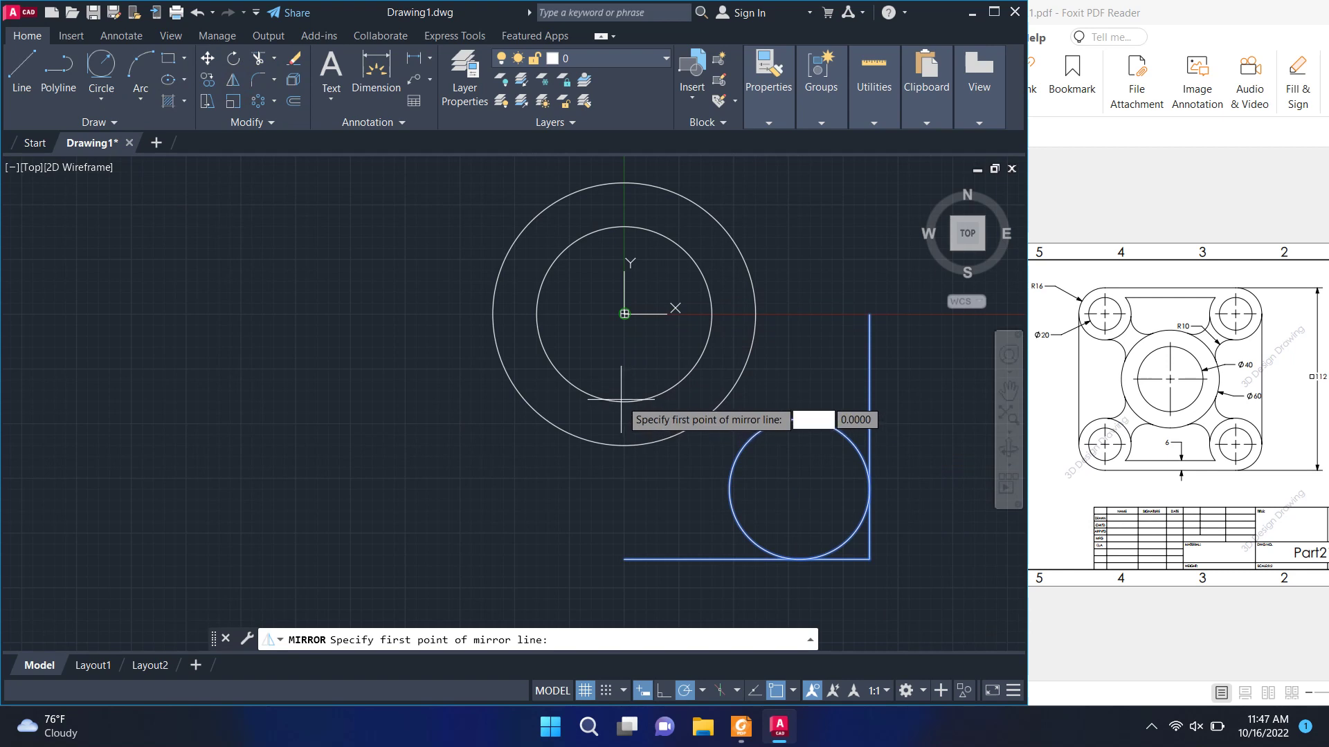
left_click(624, 314)
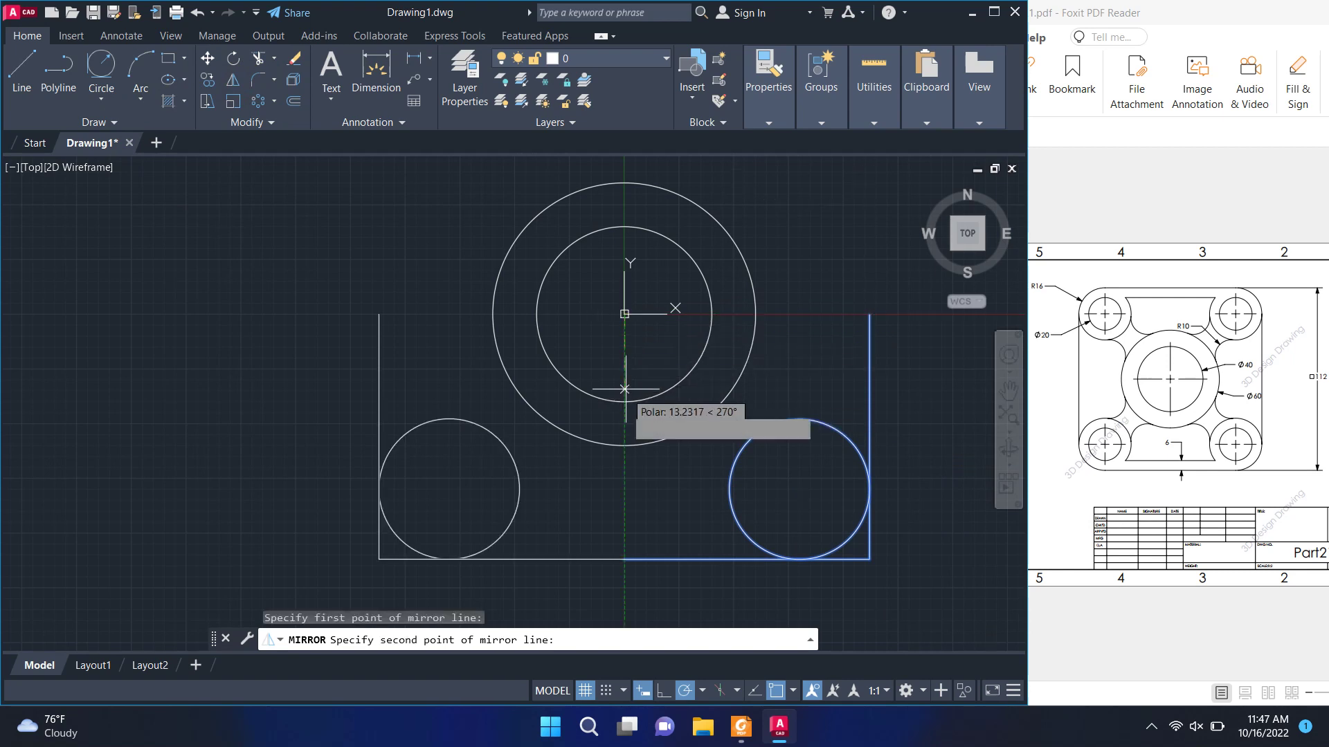
left_click(624, 475)
scroll(562, 466, "down", 2)
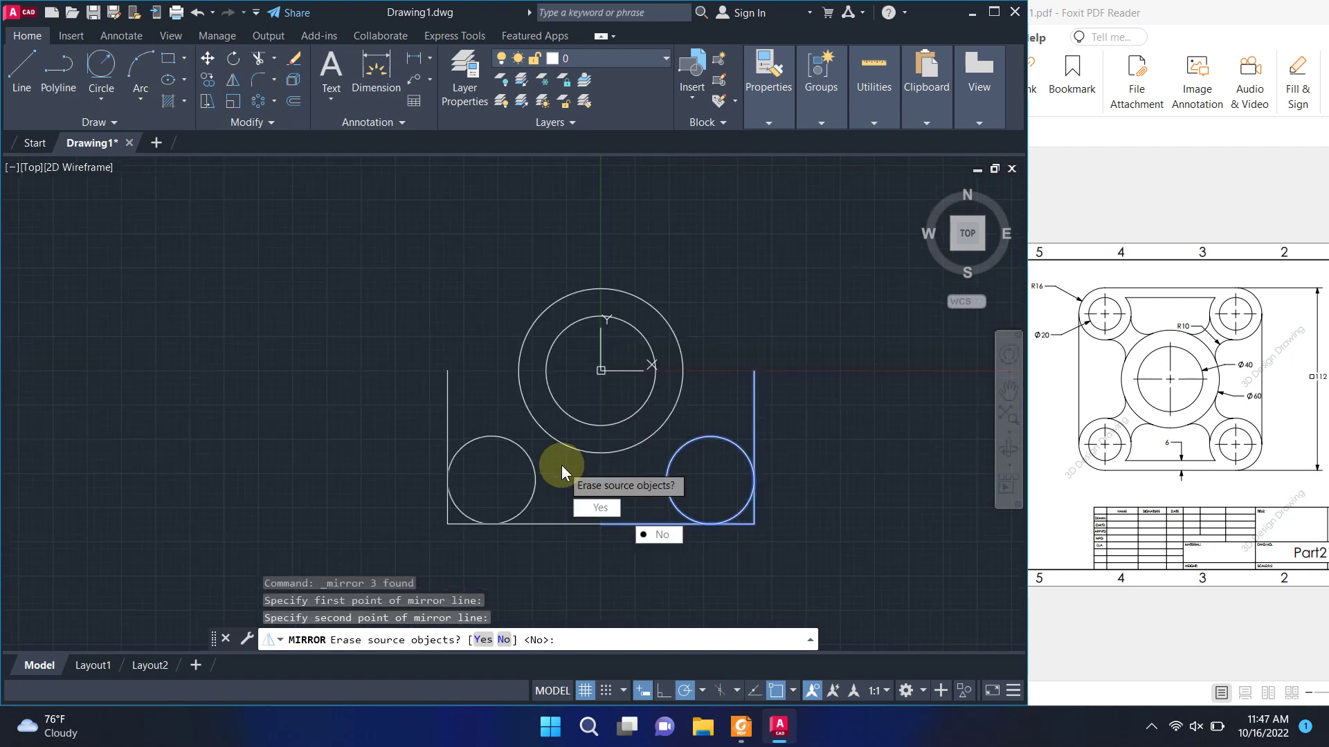
scroll(724, 571, "up", 2)
right_click(722, 554)
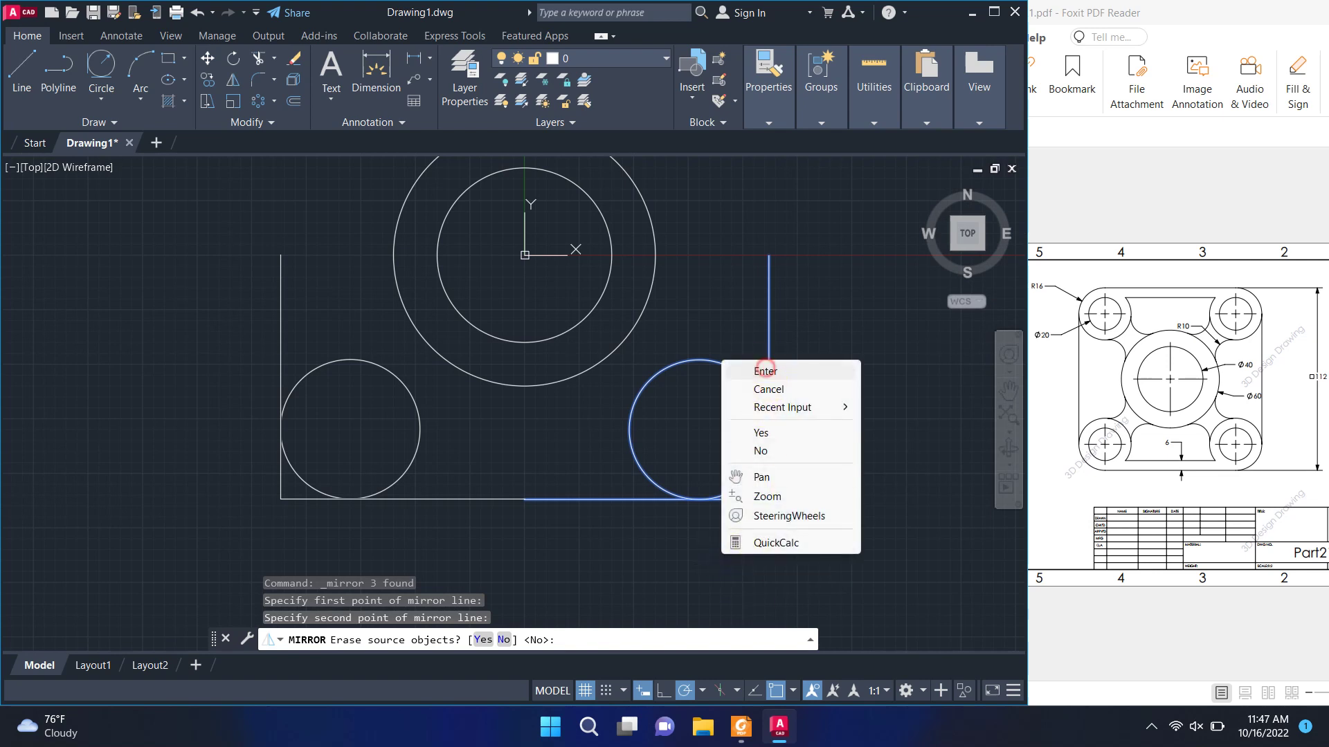
left_click(766, 372)
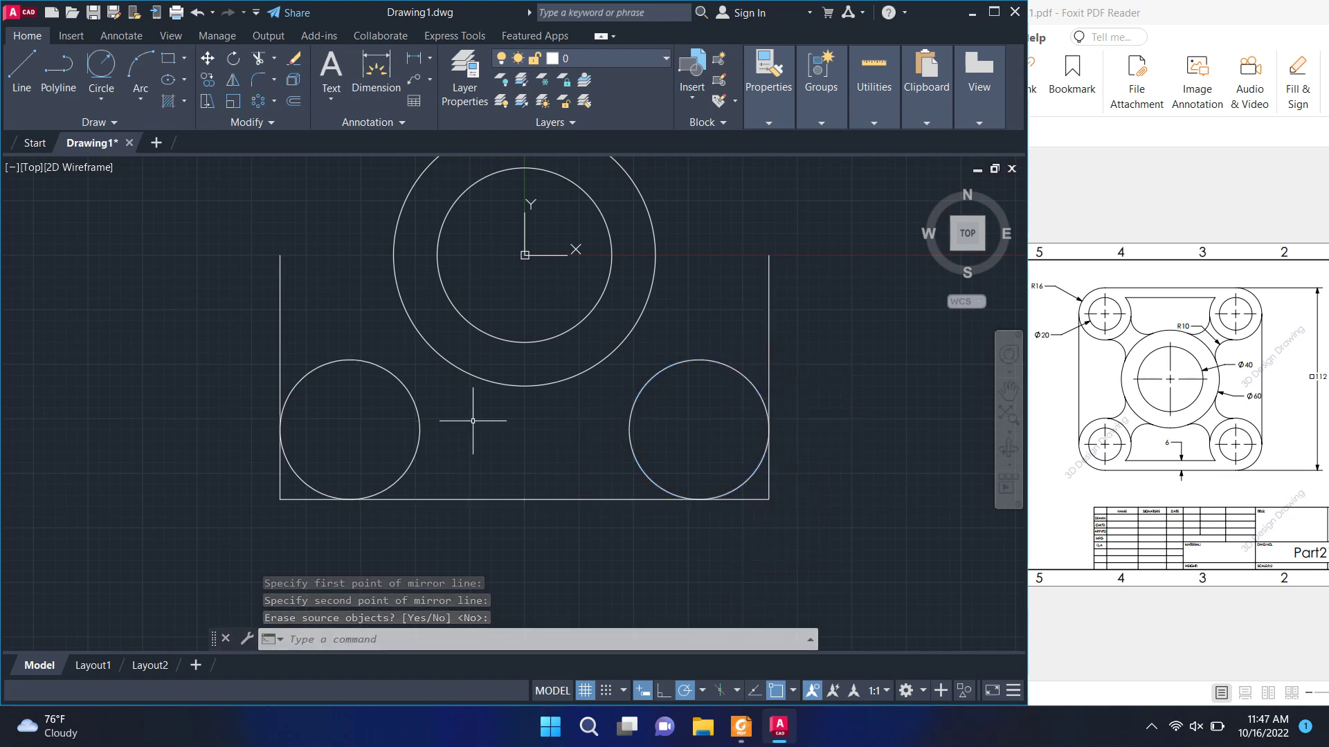
Try starting a line at 0,6, cancel it, and restart the Line tool
left_click(43, 61)
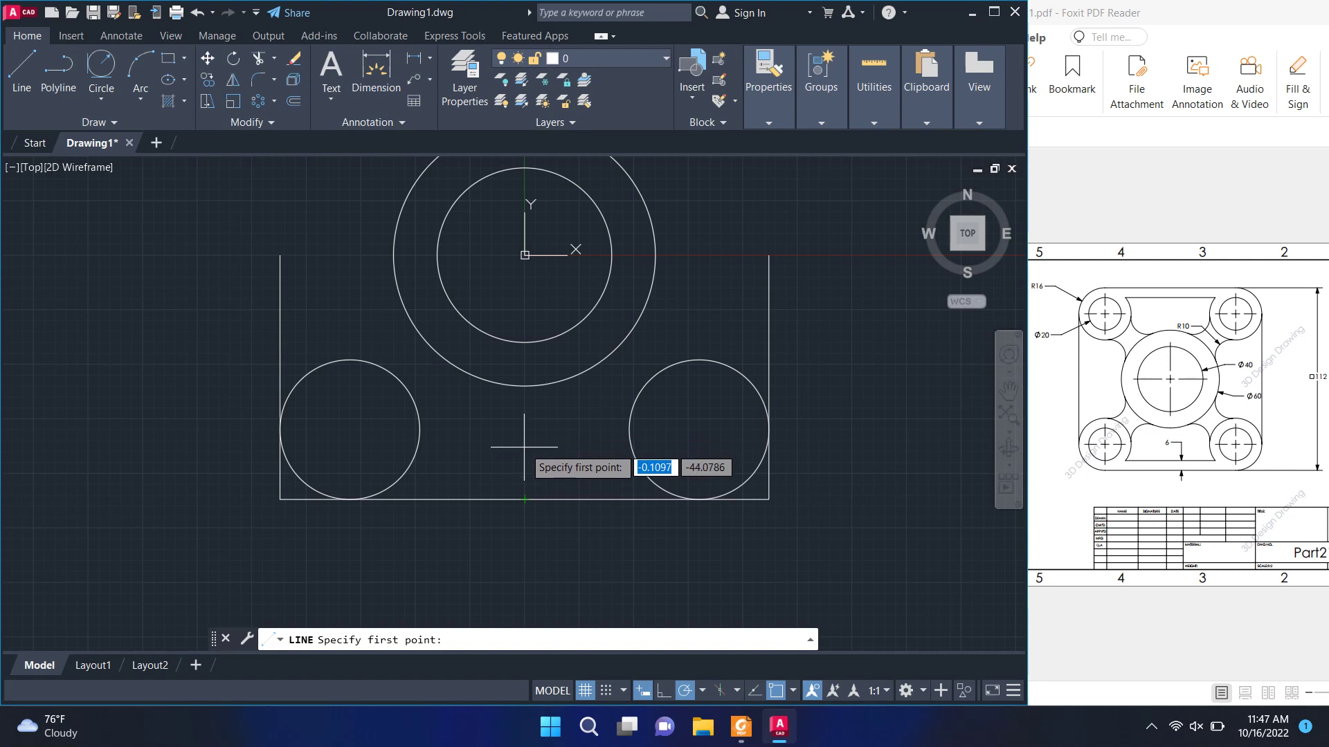
type("0")
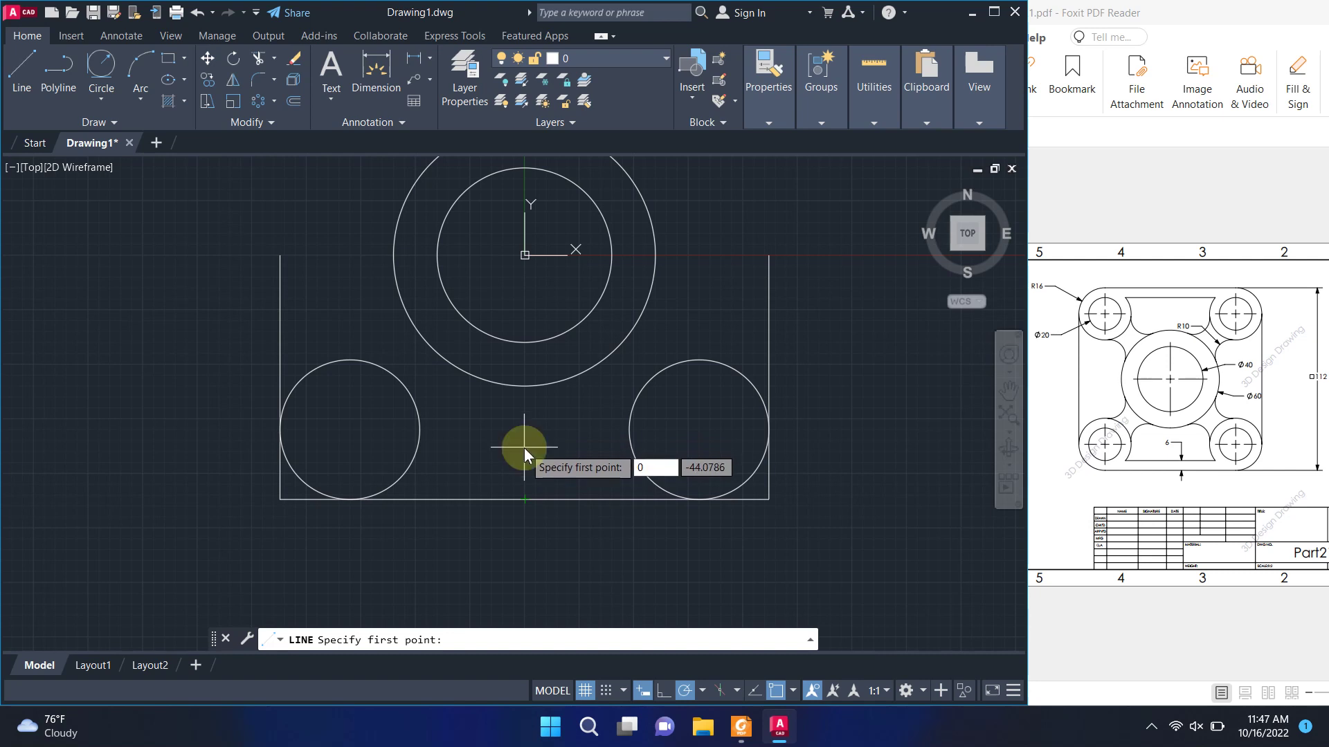
key("Tab")
type("6")
key("Return")
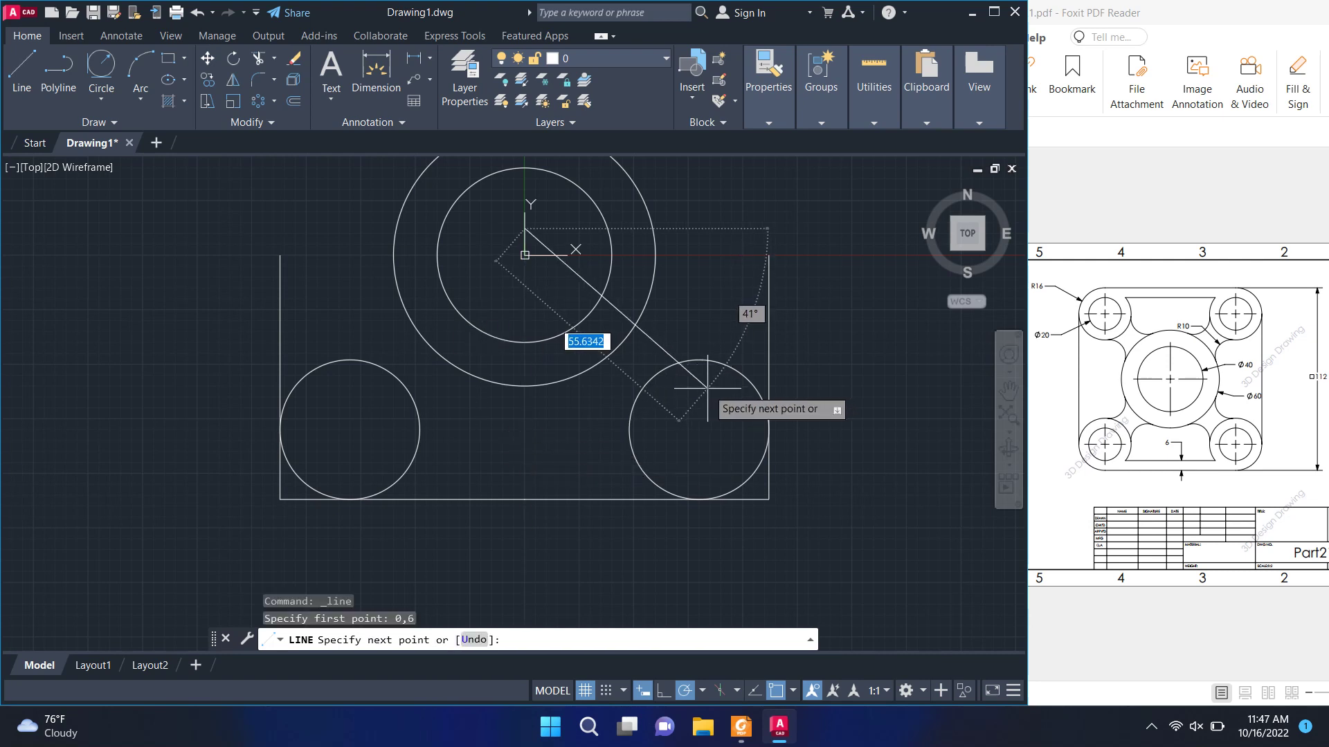
key("Escape")
left_click(38, 69)
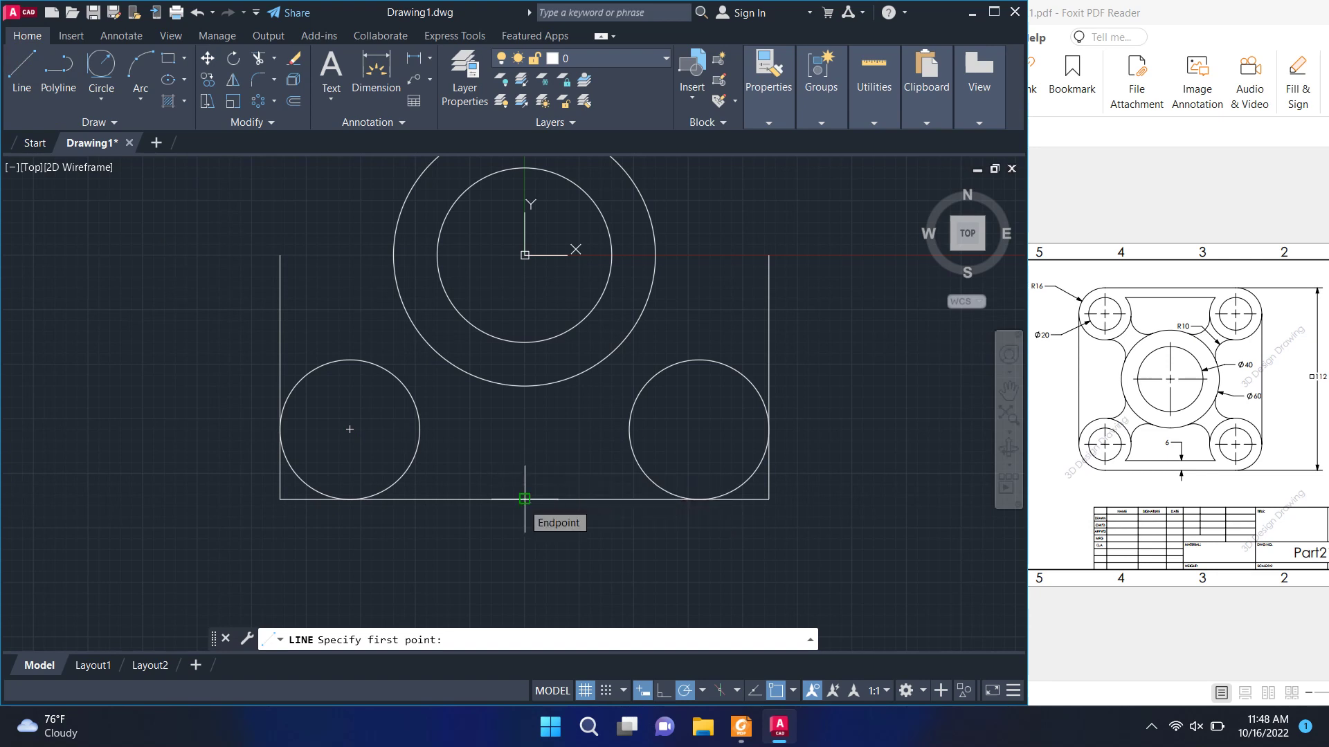
scroll(524, 499, "down", 1)
scroll(524, 500, "up", 1)
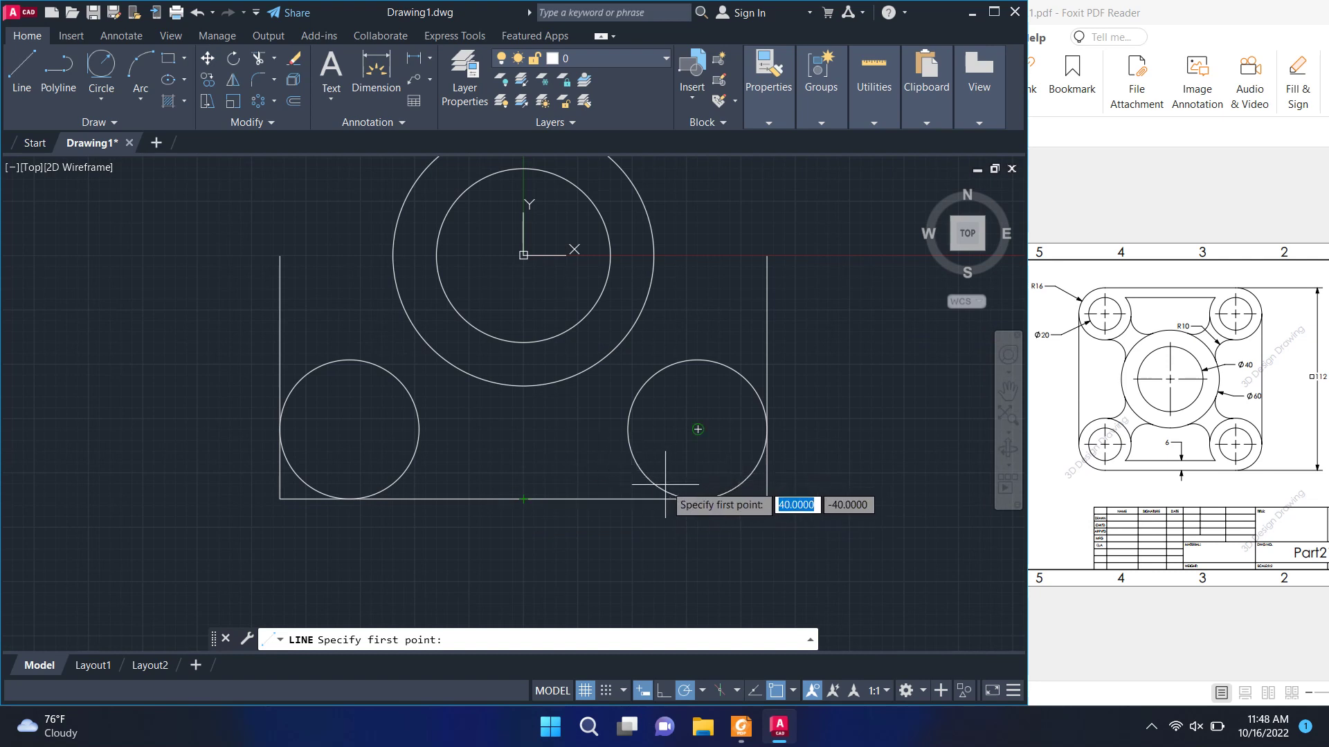
Draw a line from the bottom-edge midpoint up 6, then right to the right R16 circle
left_click(523, 499)
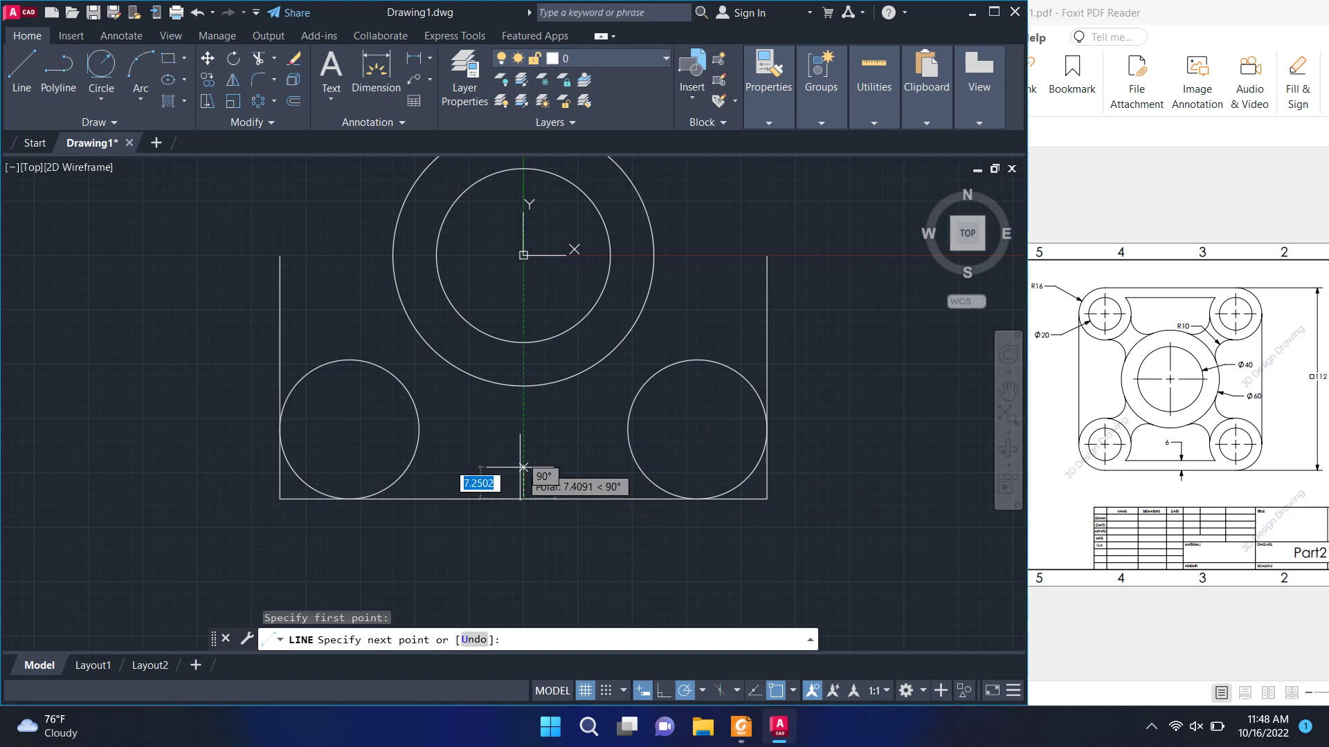
type("6")
key("Return")
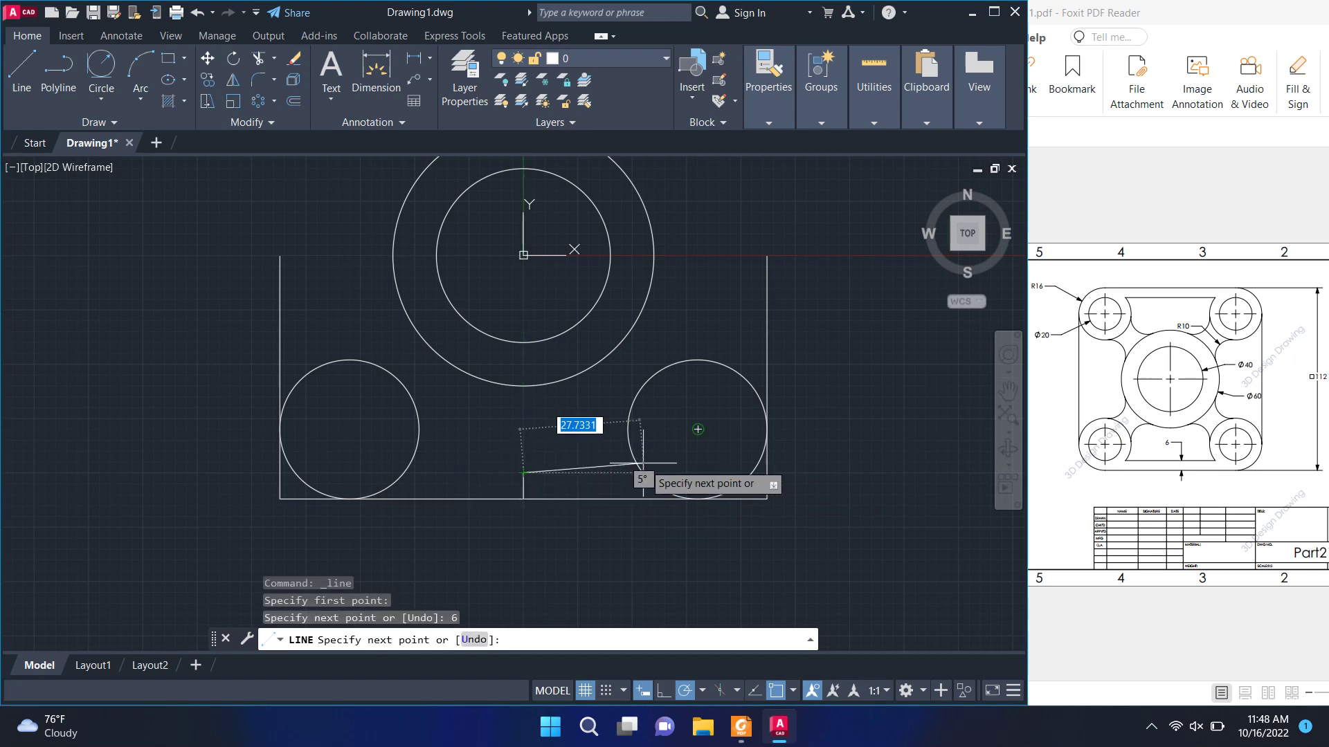
left_click(643, 474)
right_click(671, 531)
left_click(692, 546)
Draw a line from the top of the 6-unit segment left to the left R16 circle
scroll(524, 467, "up", 2)
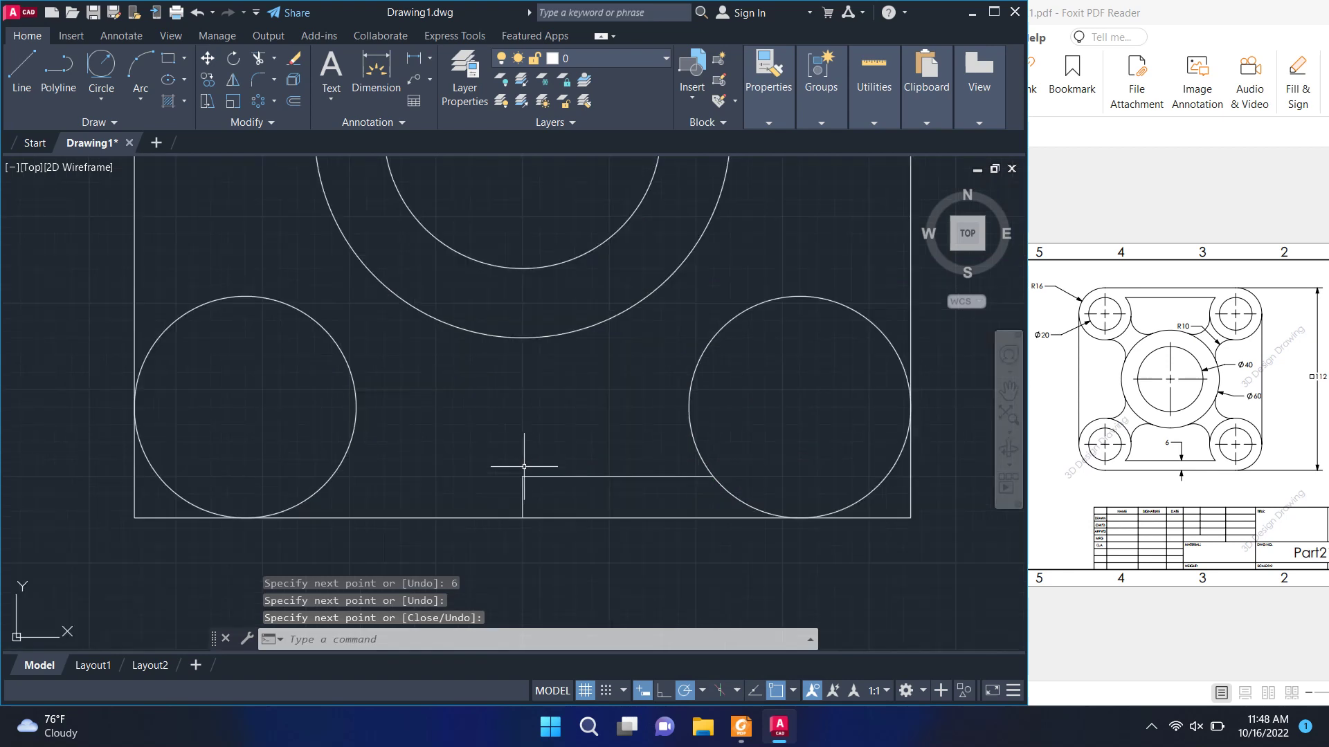
left_click(22, 69)
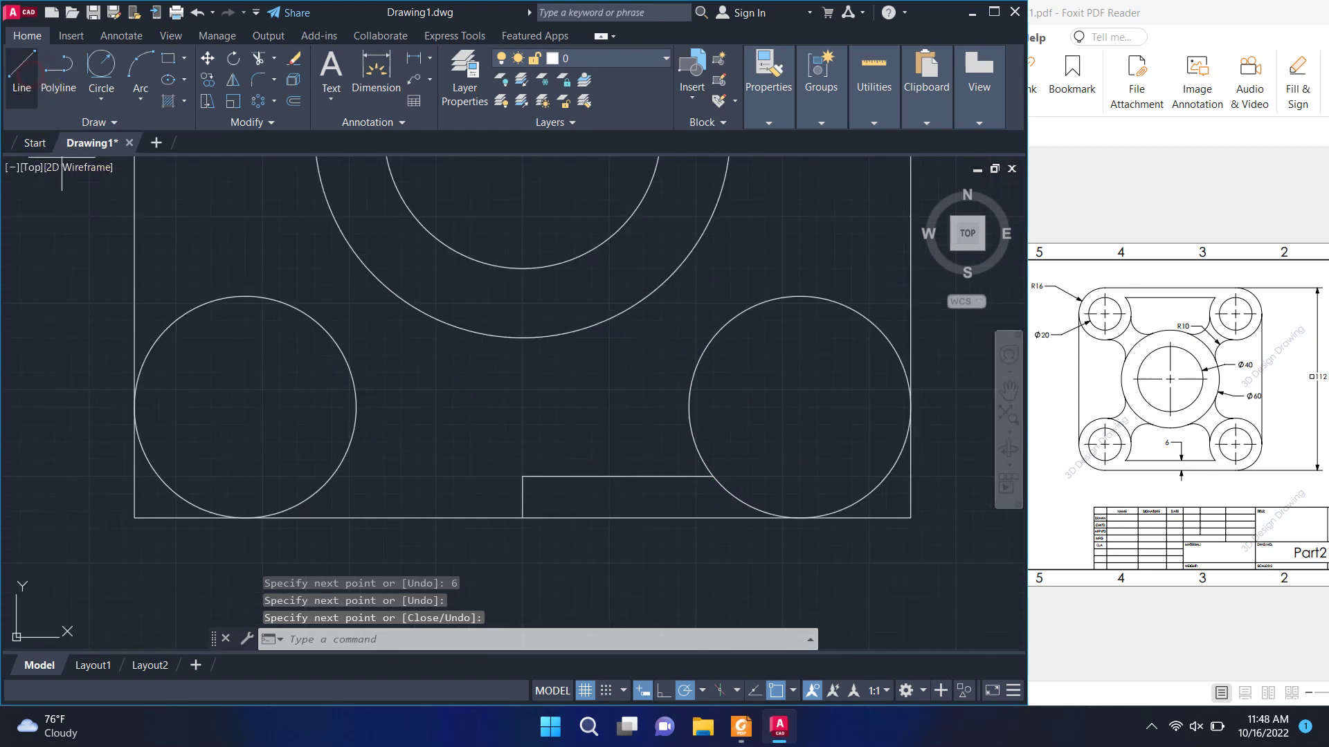
left_click(522, 476)
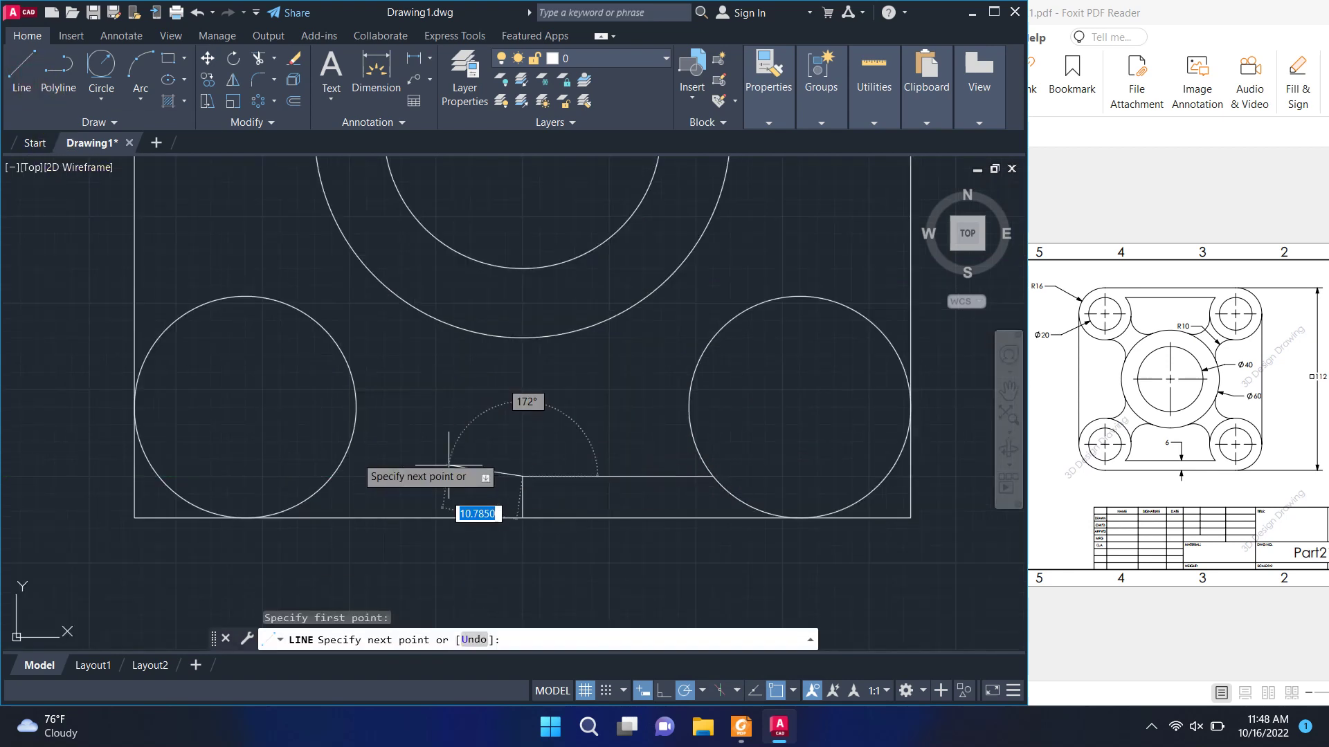
left_click(332, 476)
right_click(435, 418)
left_click(469, 427)
Trim the corner circle arcs and side edges below the 6-unit line into rounded lower corners
left_click(258, 58)
left_click(525, 496)
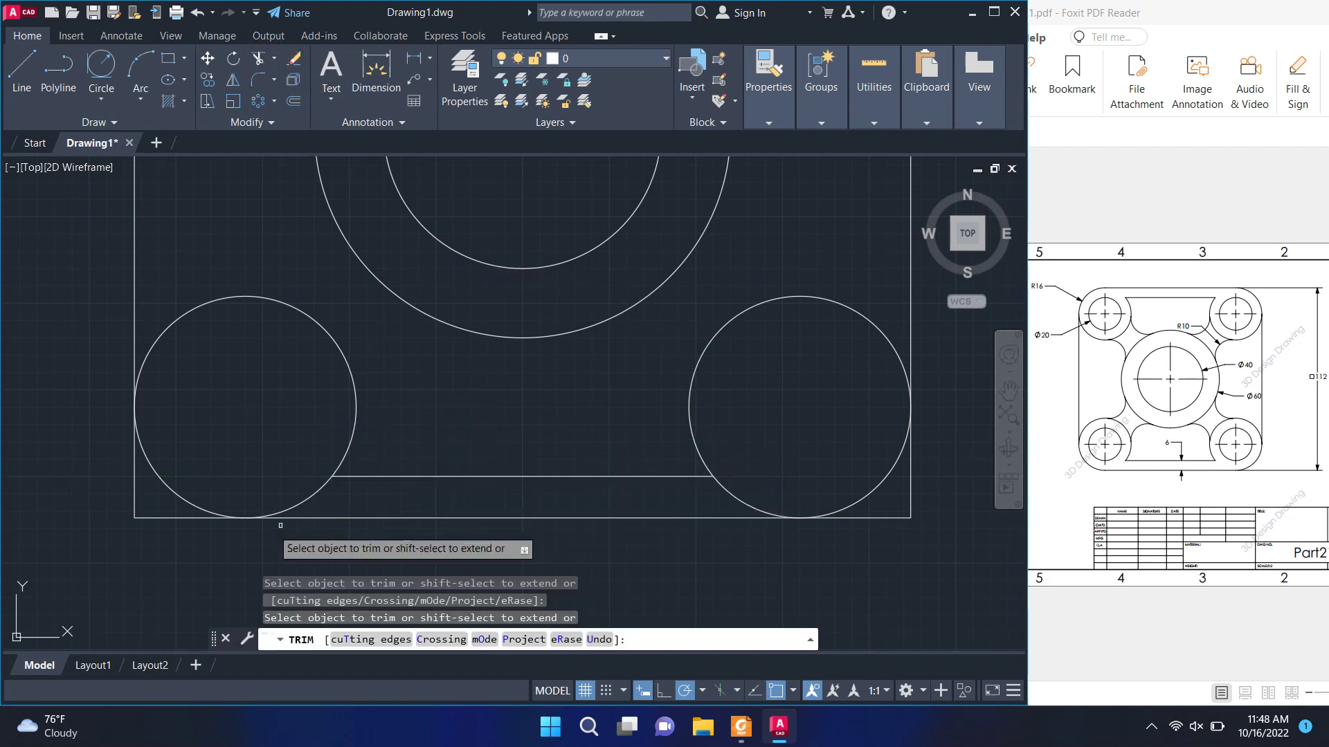
left_click(137, 502)
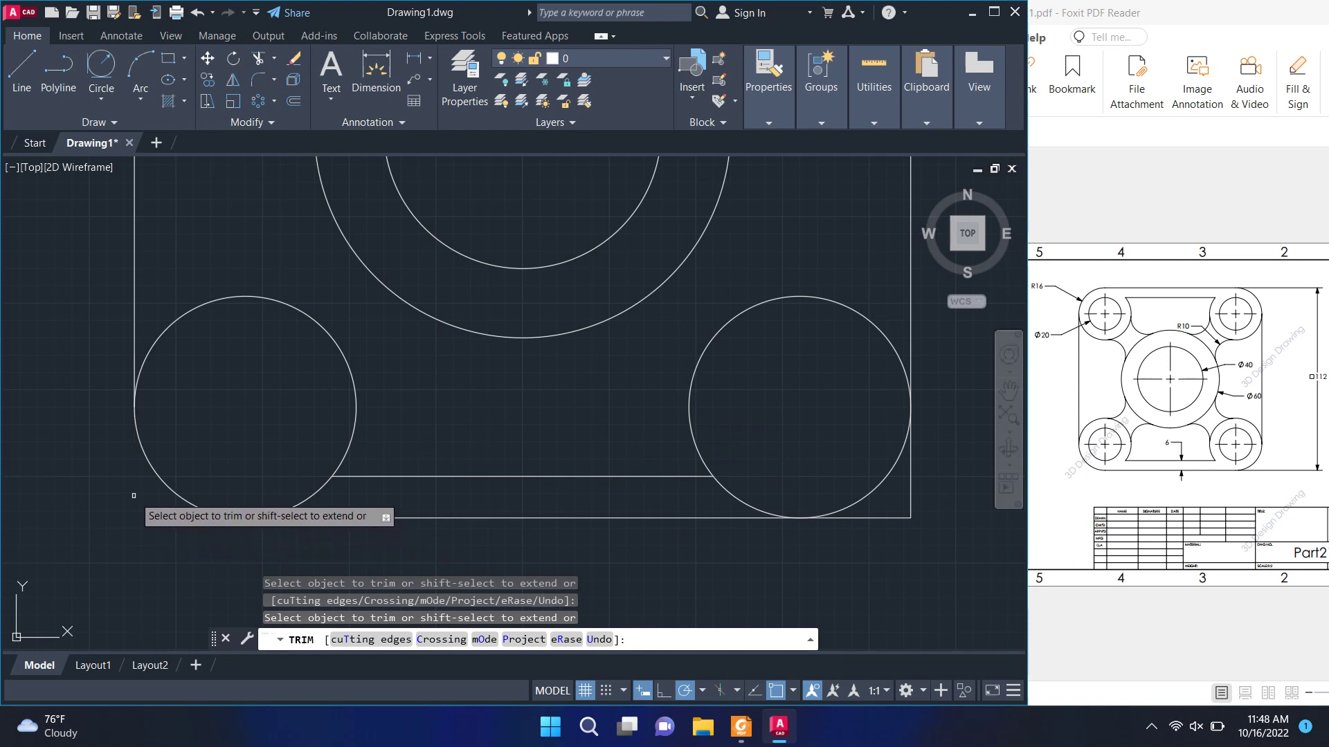
left_click(320, 484)
left_click(727, 495)
left_click(895, 516)
scroll(890, 522, "down", 2)
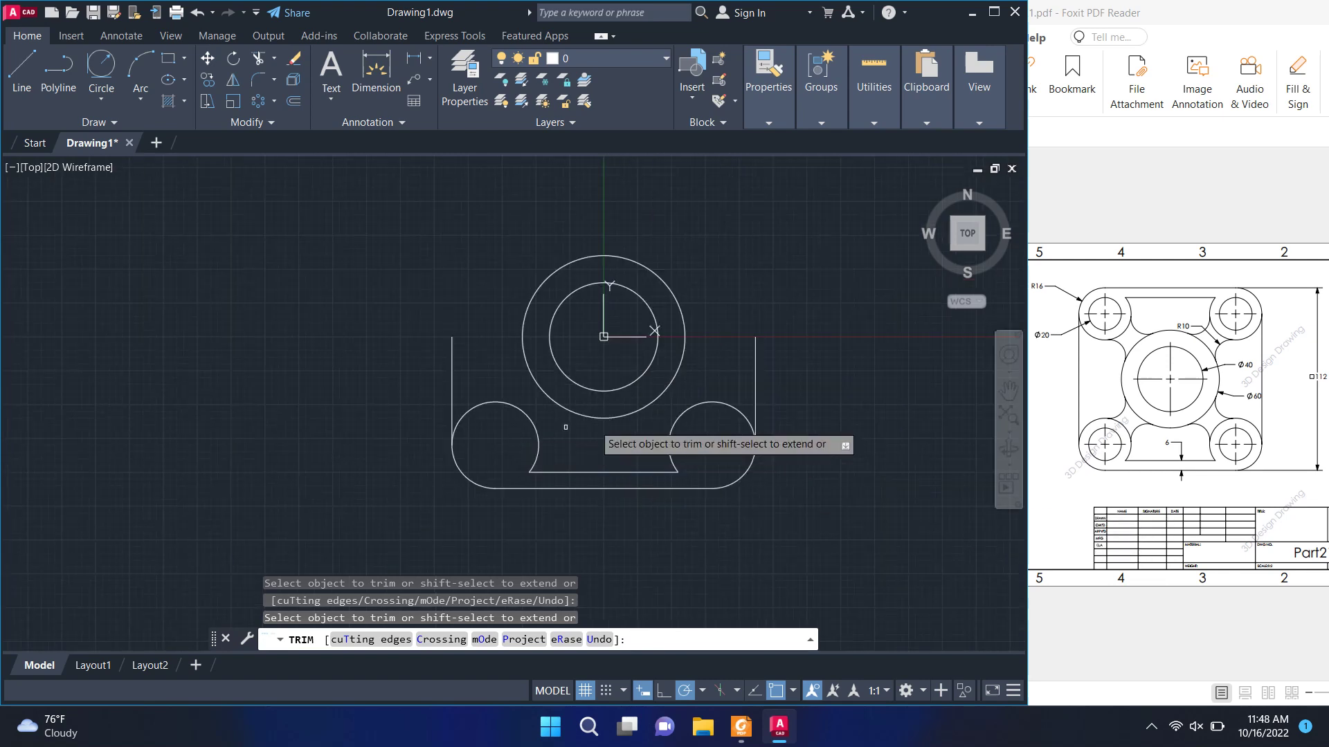
scroll(821, 357, "up", 2)
right_click(773, 413)
left_click(795, 427)
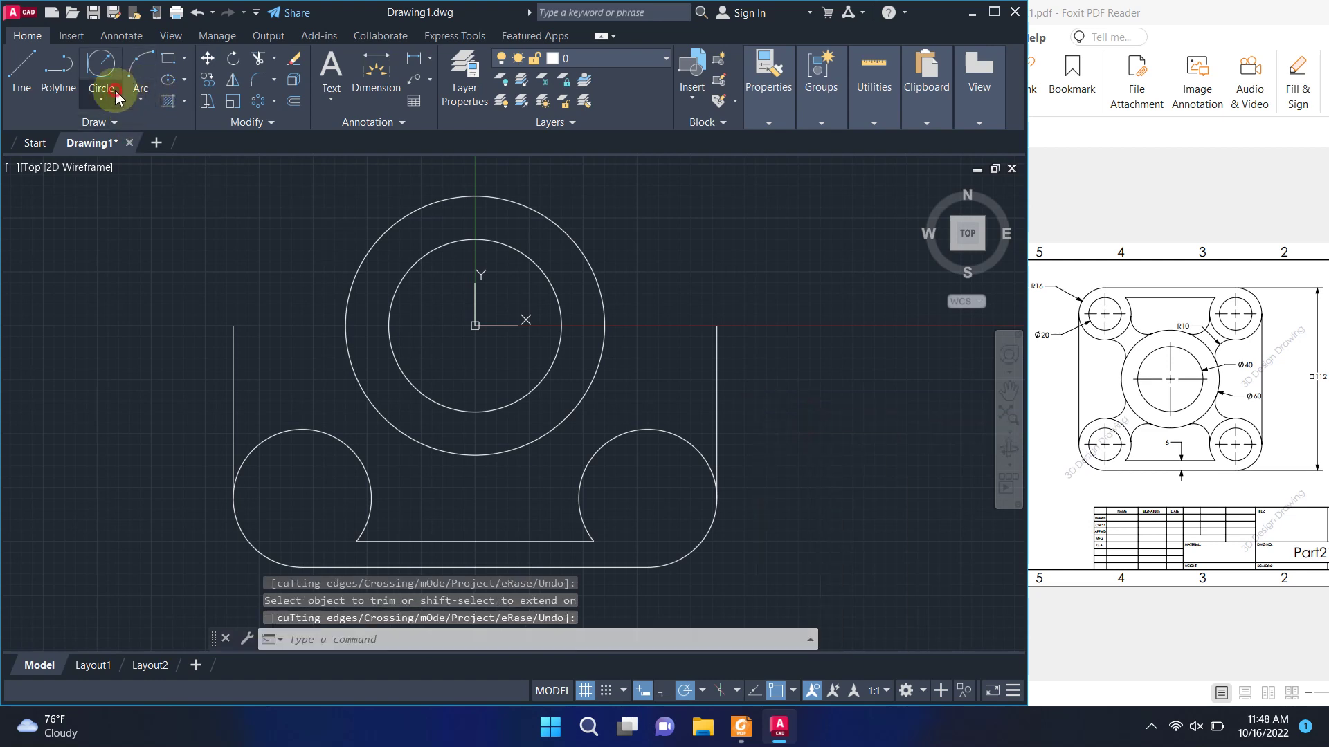
Add two radius-10 circles tangent to the Ø60 circle and the lower-right corner arc
left_click(116, 97)
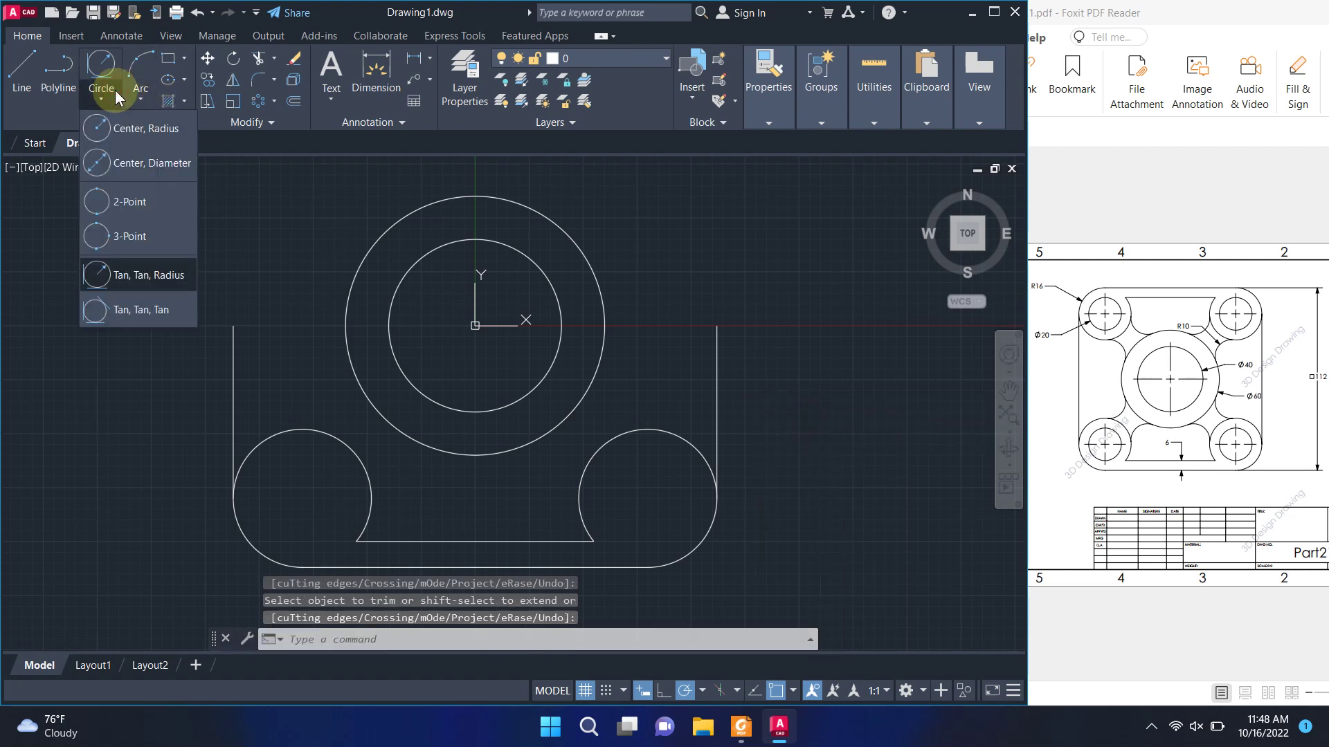
left_click(139, 267)
left_click(621, 437)
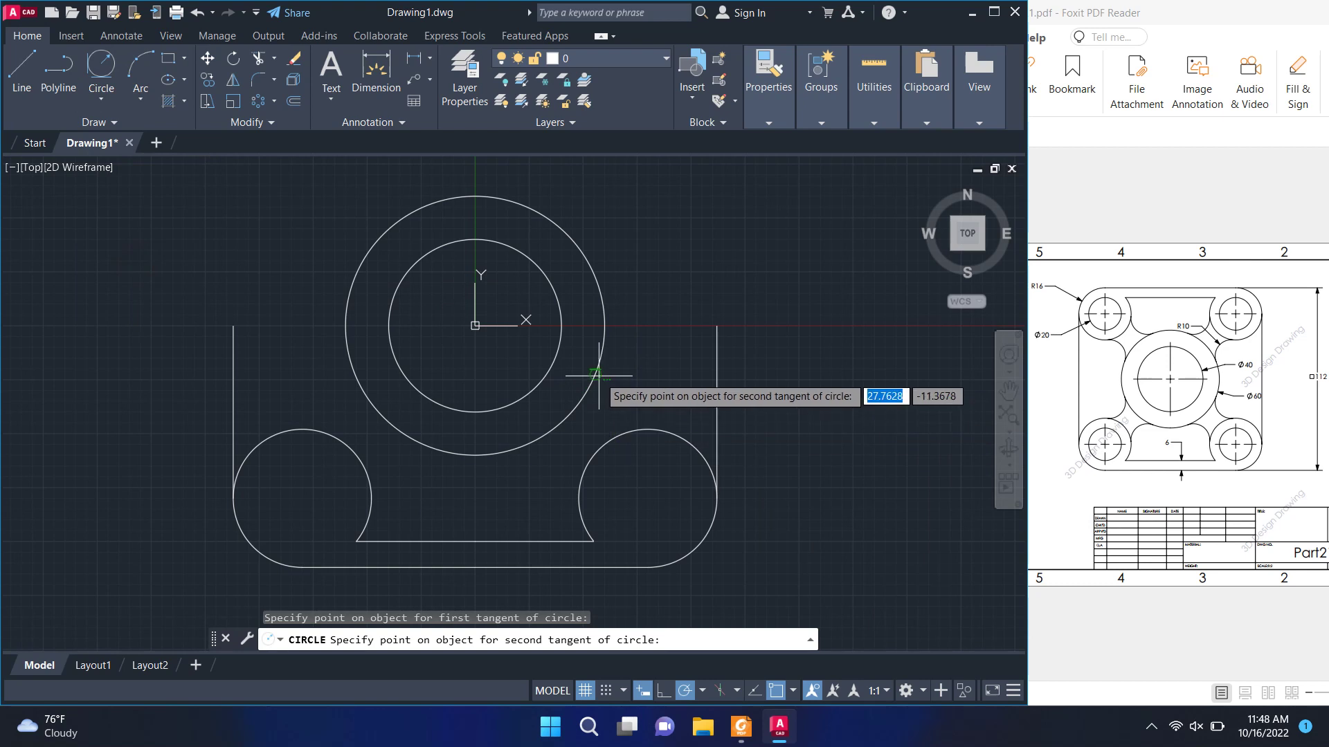
left_click(599, 376)
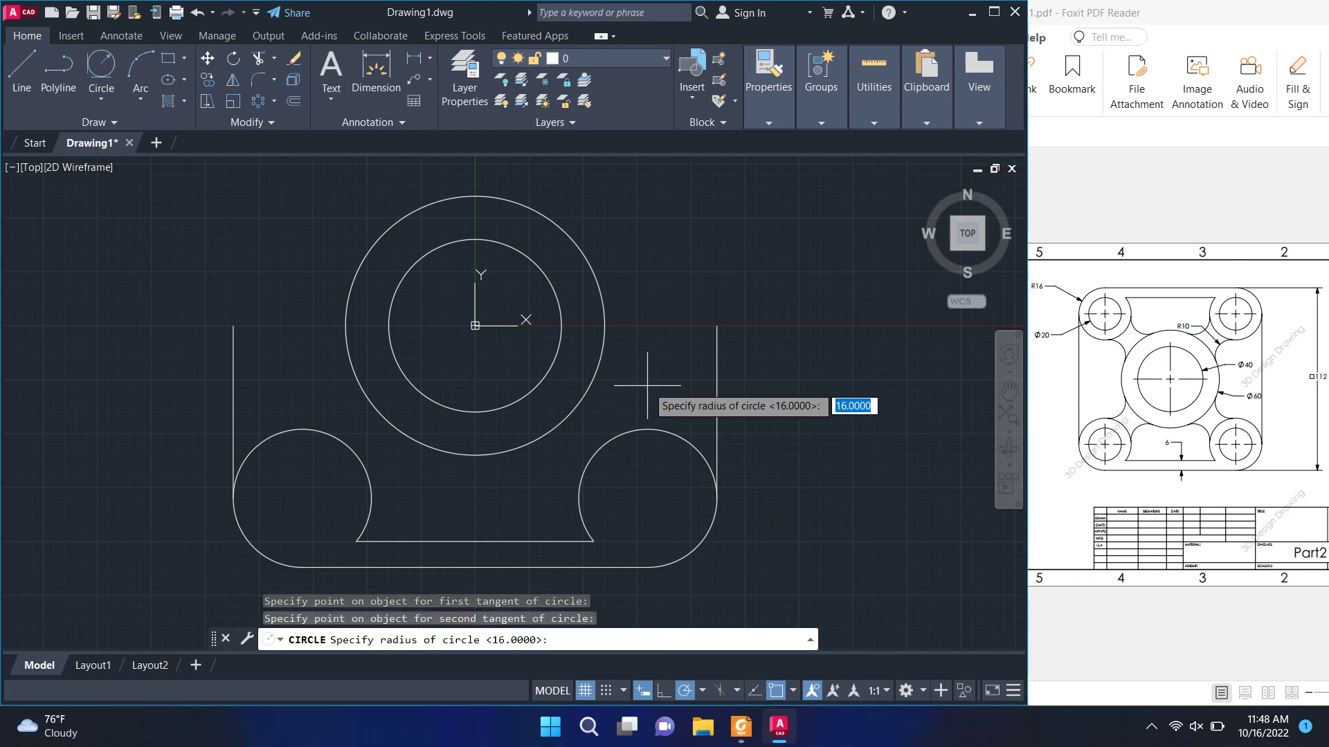
type("10")
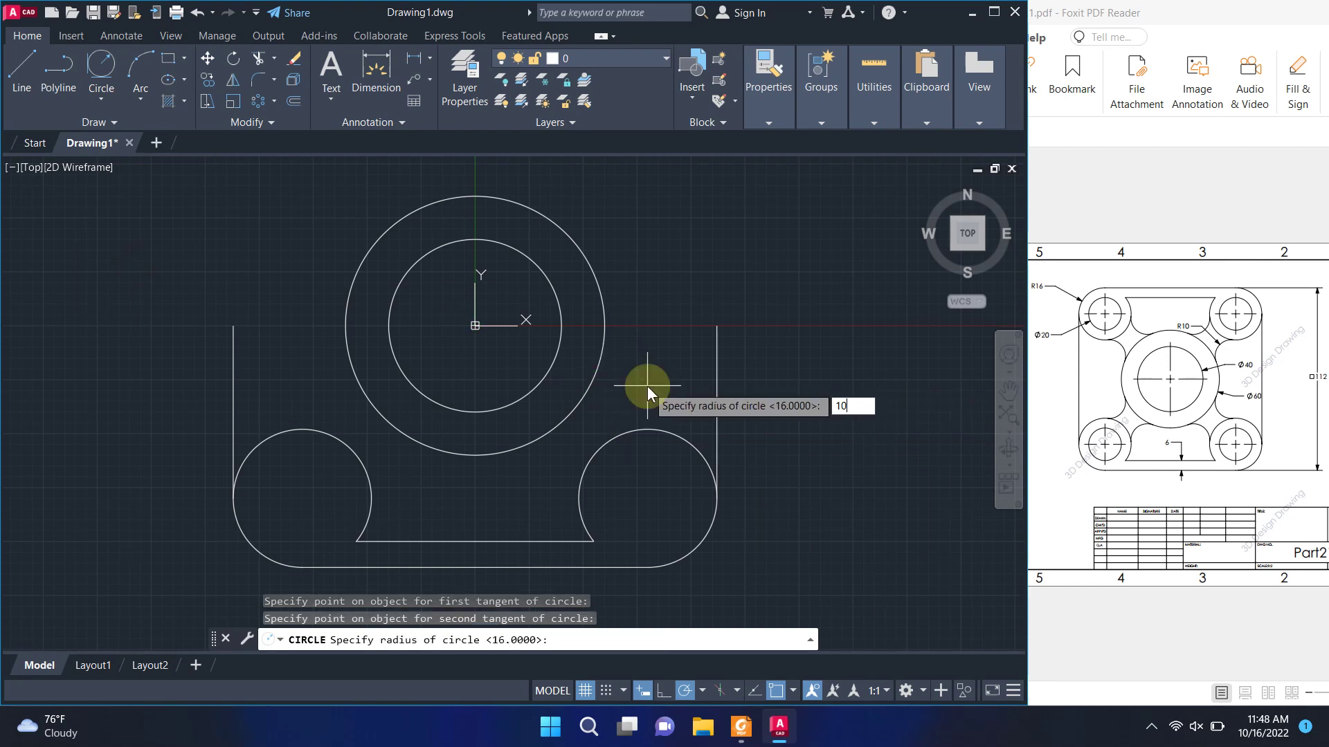
key("Return")
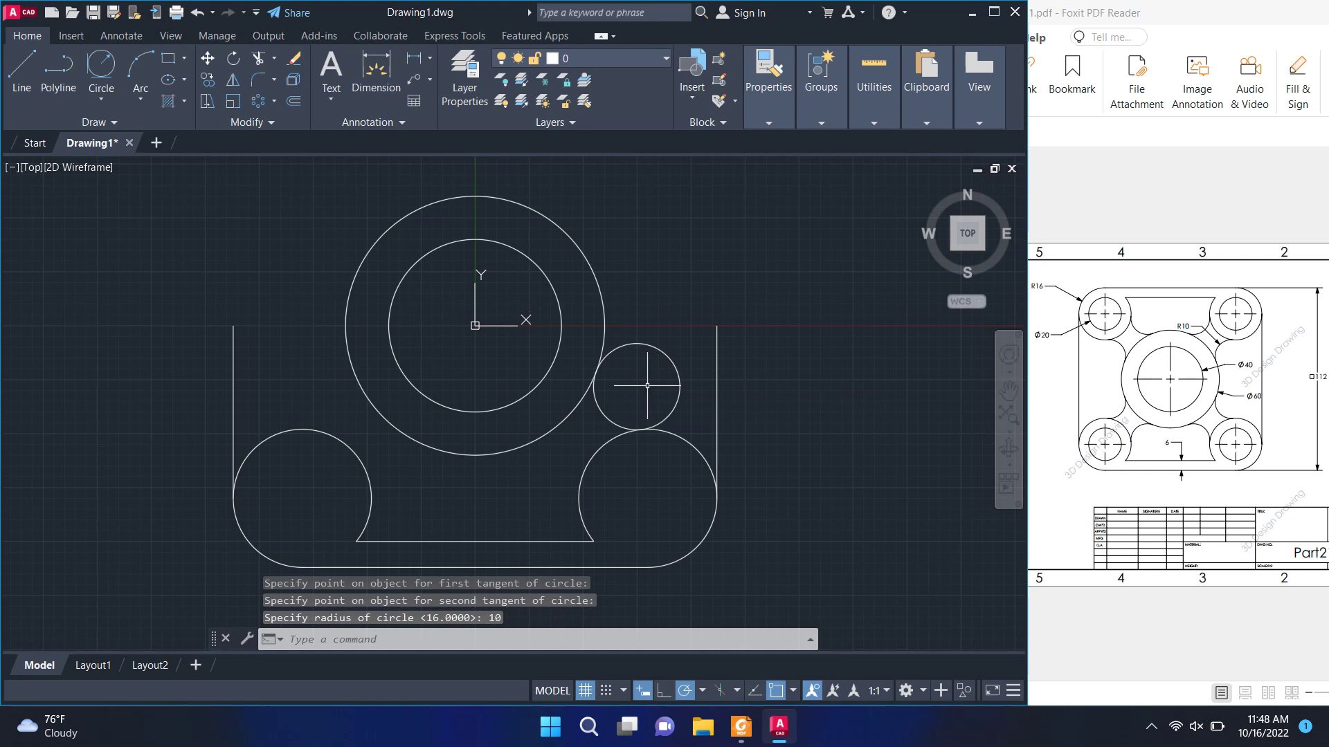
right_click(501, 438)
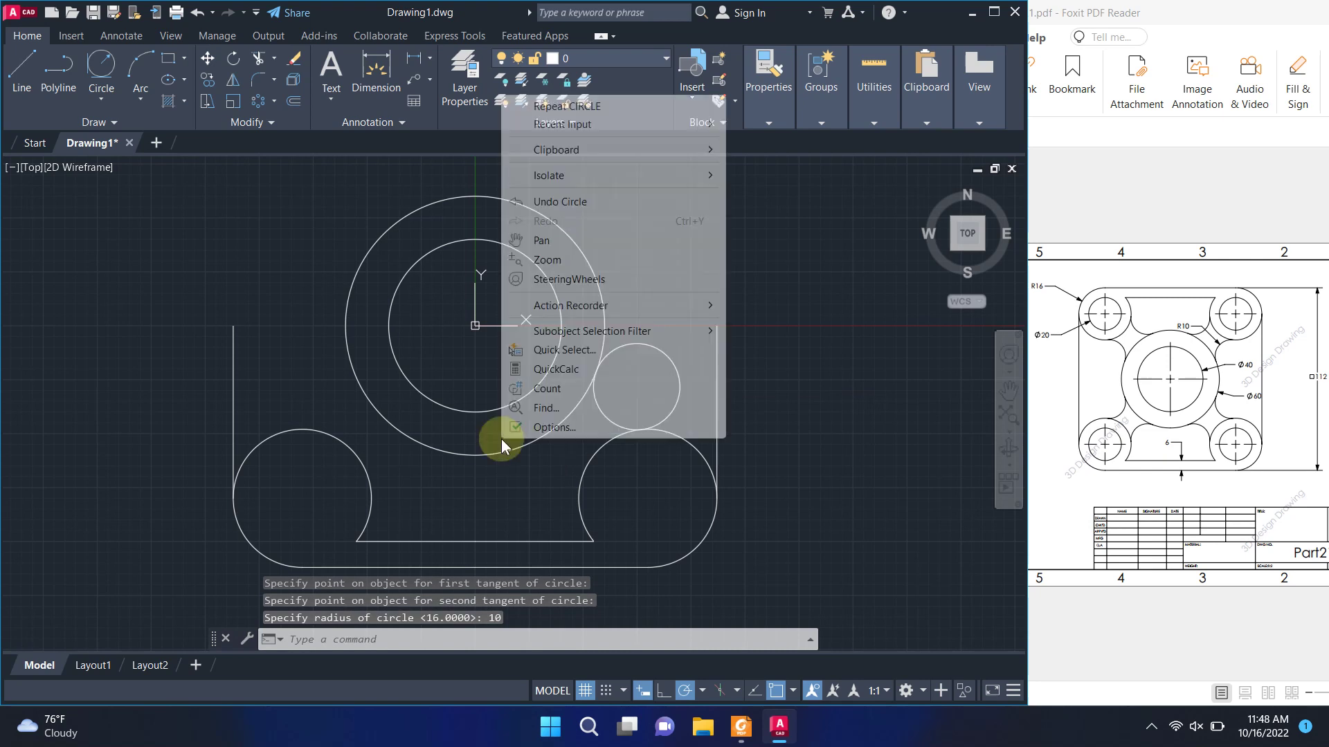
left_click(547, 105)
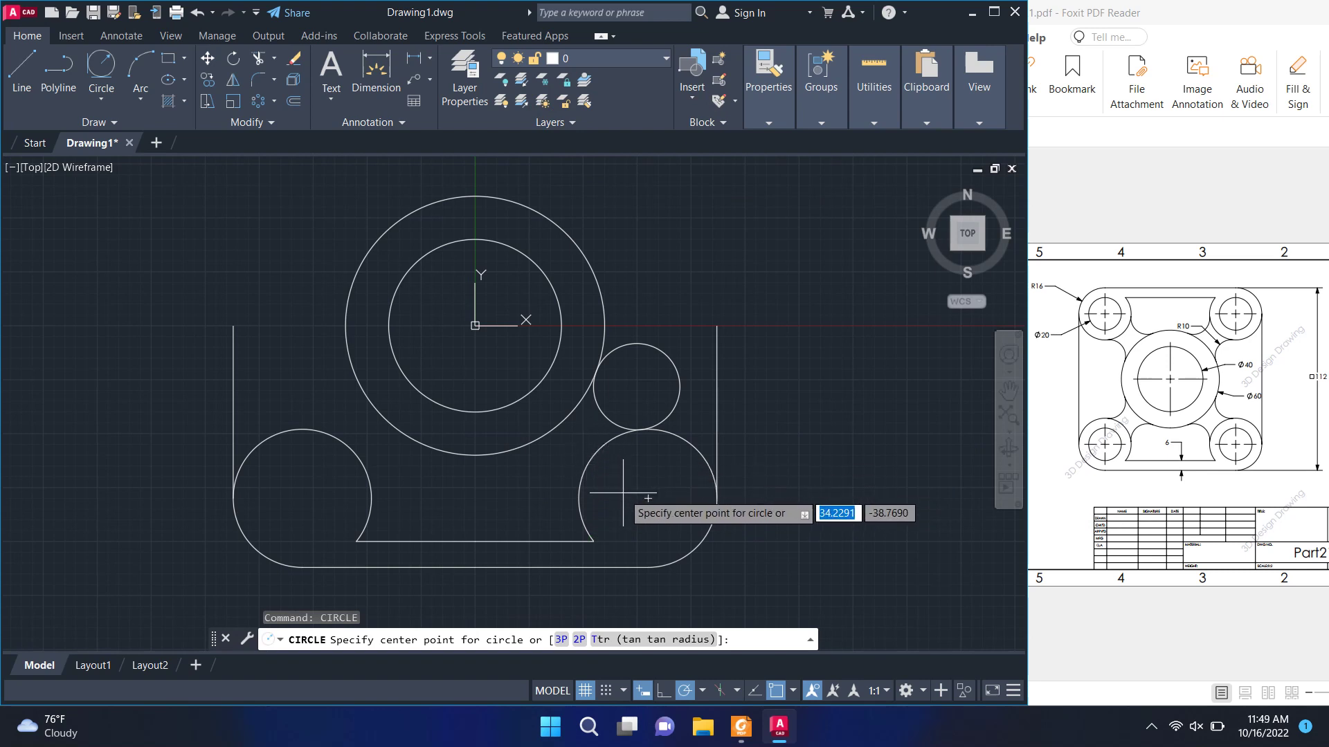
left_click(583, 480)
left_click(518, 448)
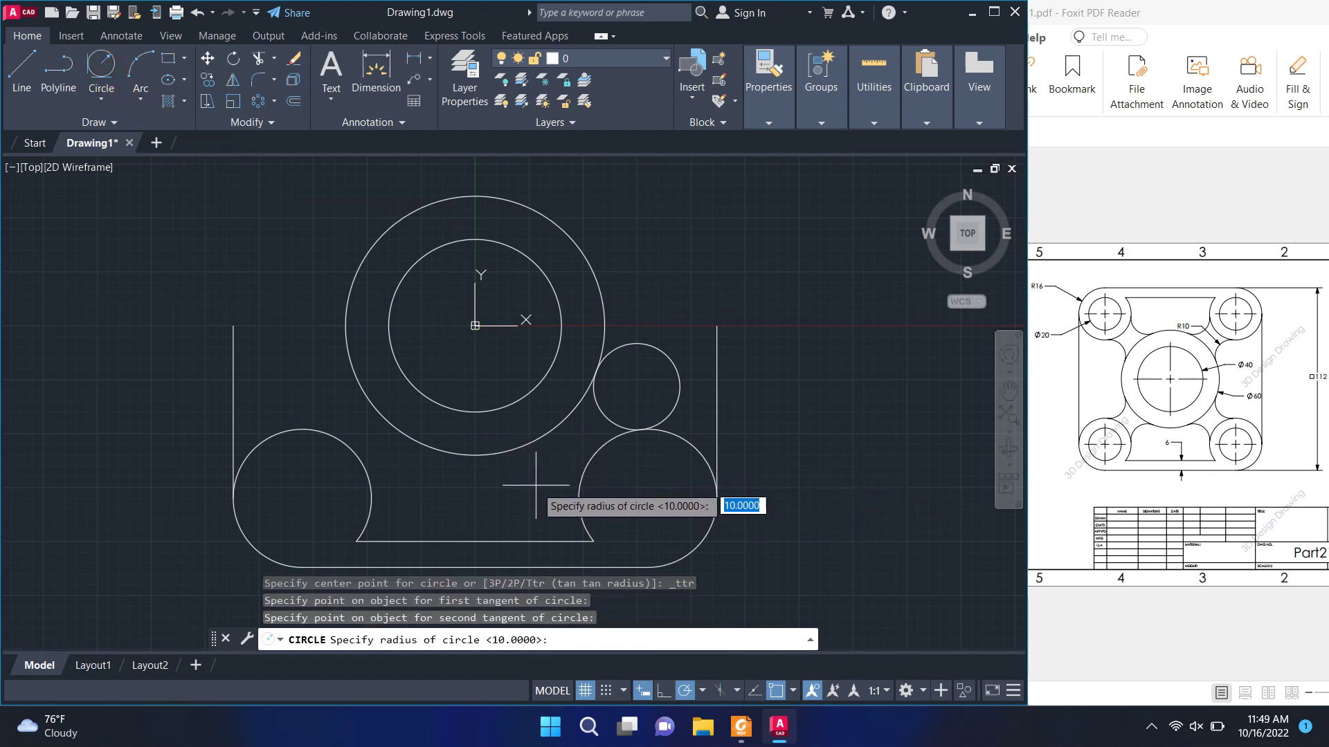
type("10")
key("Return")
type("C")
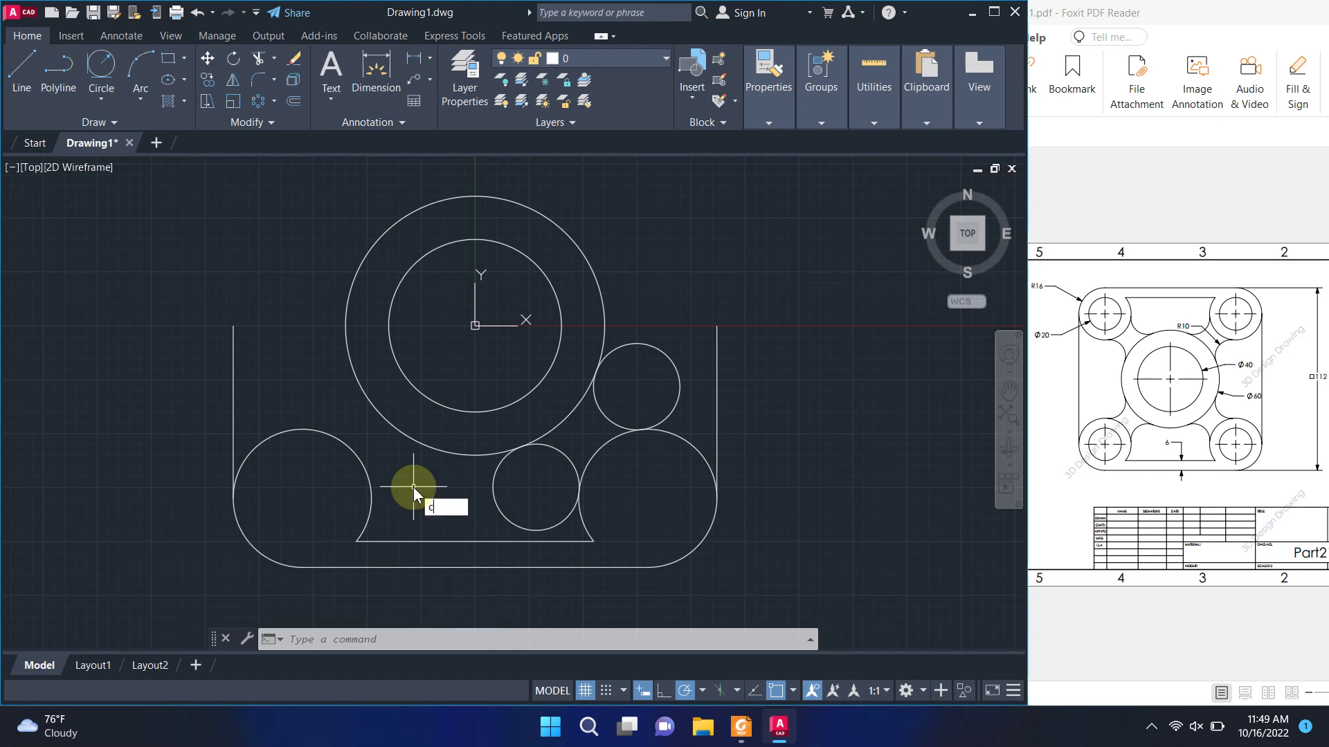
key("Escape")
Add two radius-10 circles tangent to the Ø60 circle and the lower-left corner arc
left_click(371, 487)
left_click(101, 99)
left_click(118, 239)
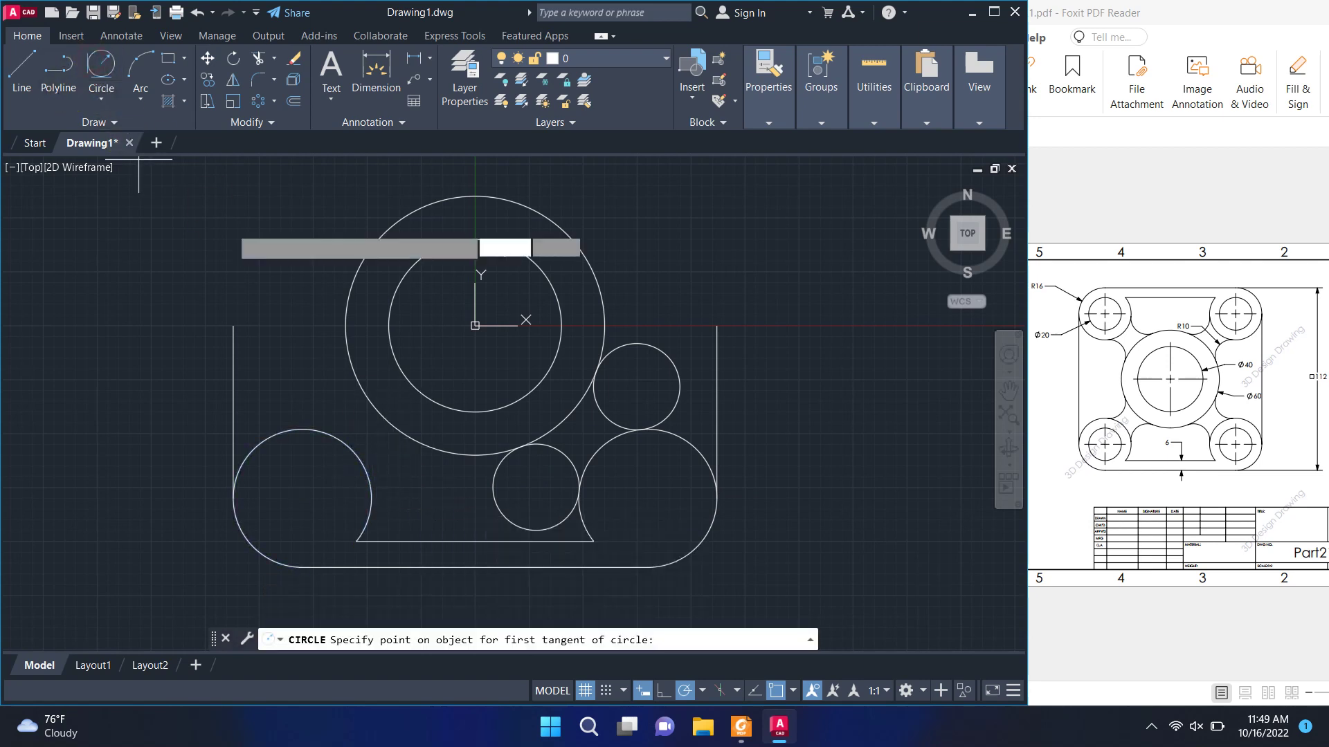
left_click(367, 476)
left_click(413, 437)
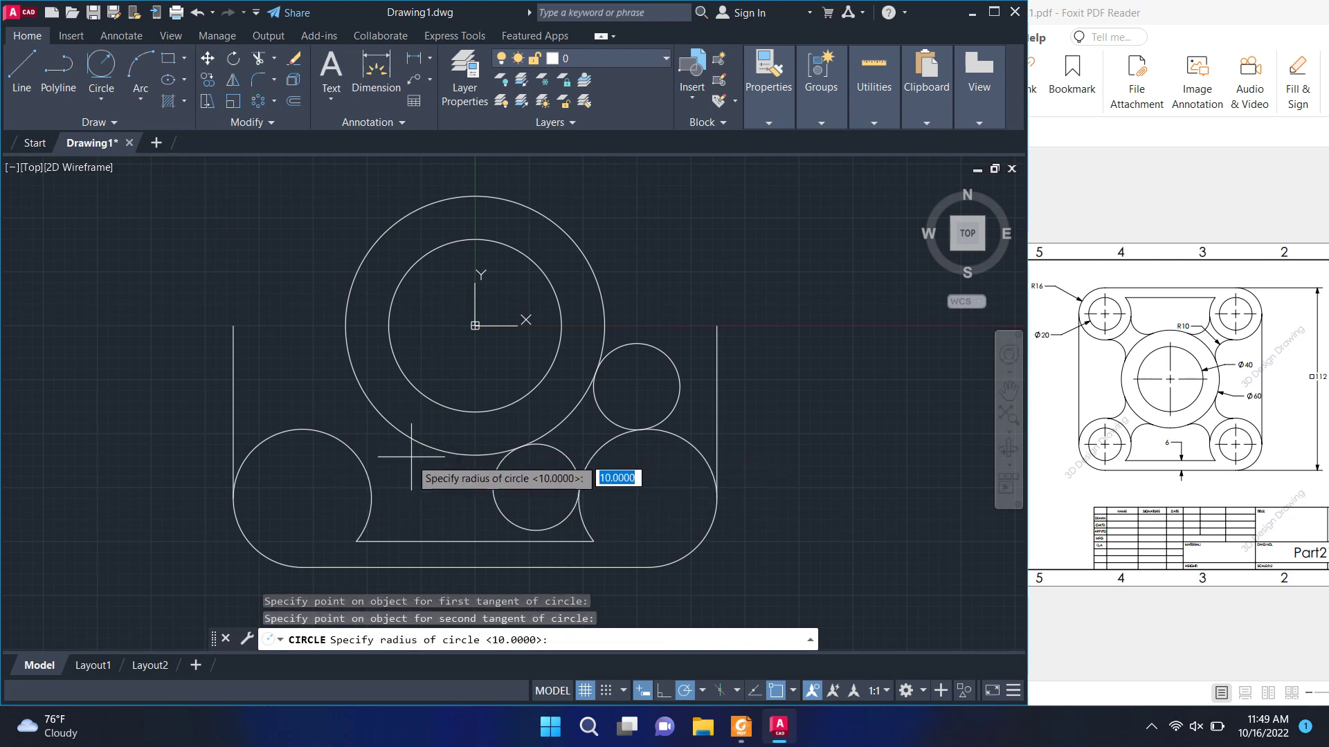
key("Return")
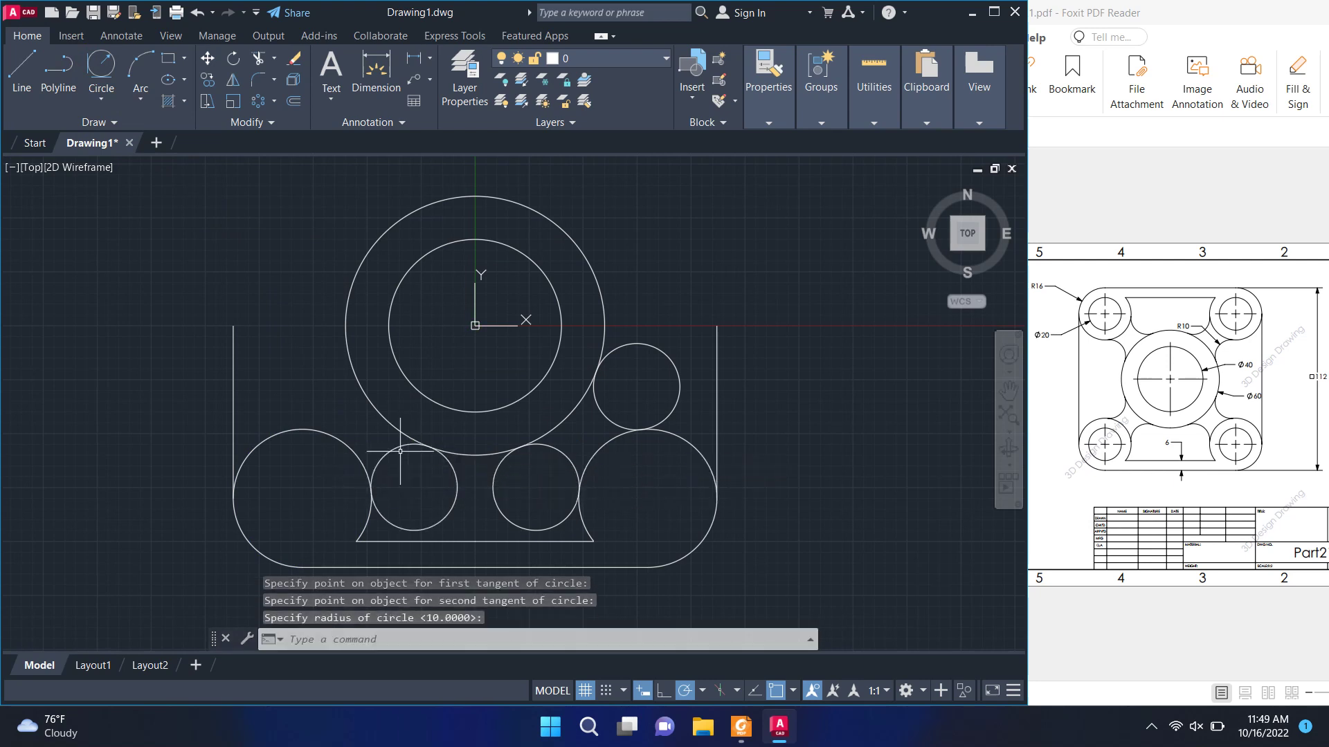
left_click(101, 69)
left_click(317, 417)
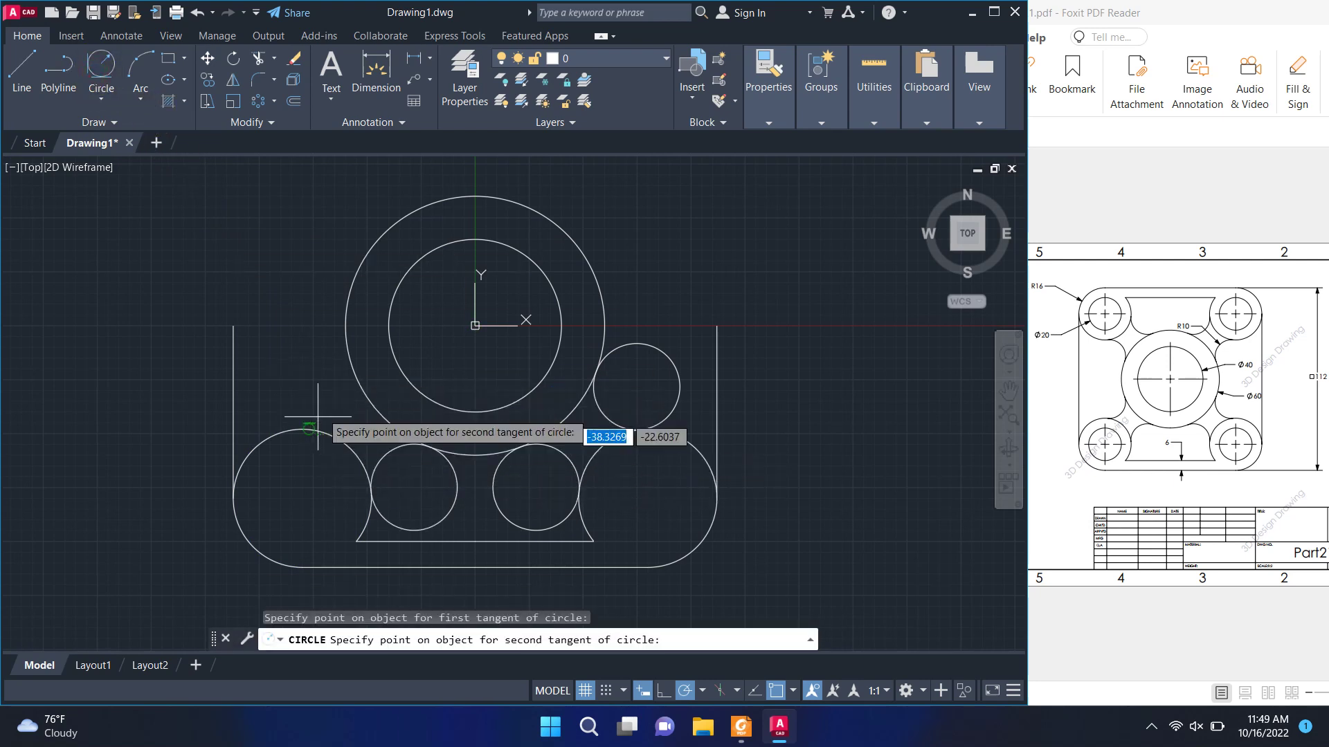
left_click(348, 400)
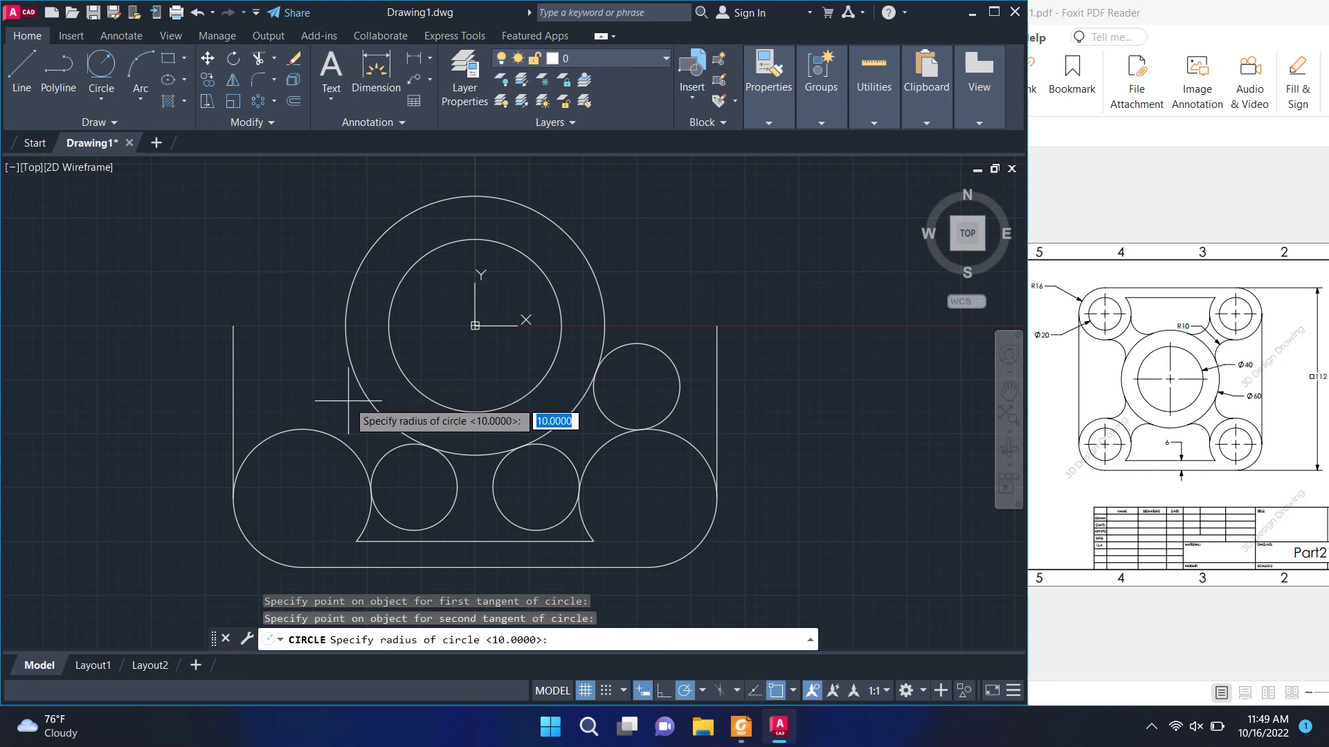
key("Return")
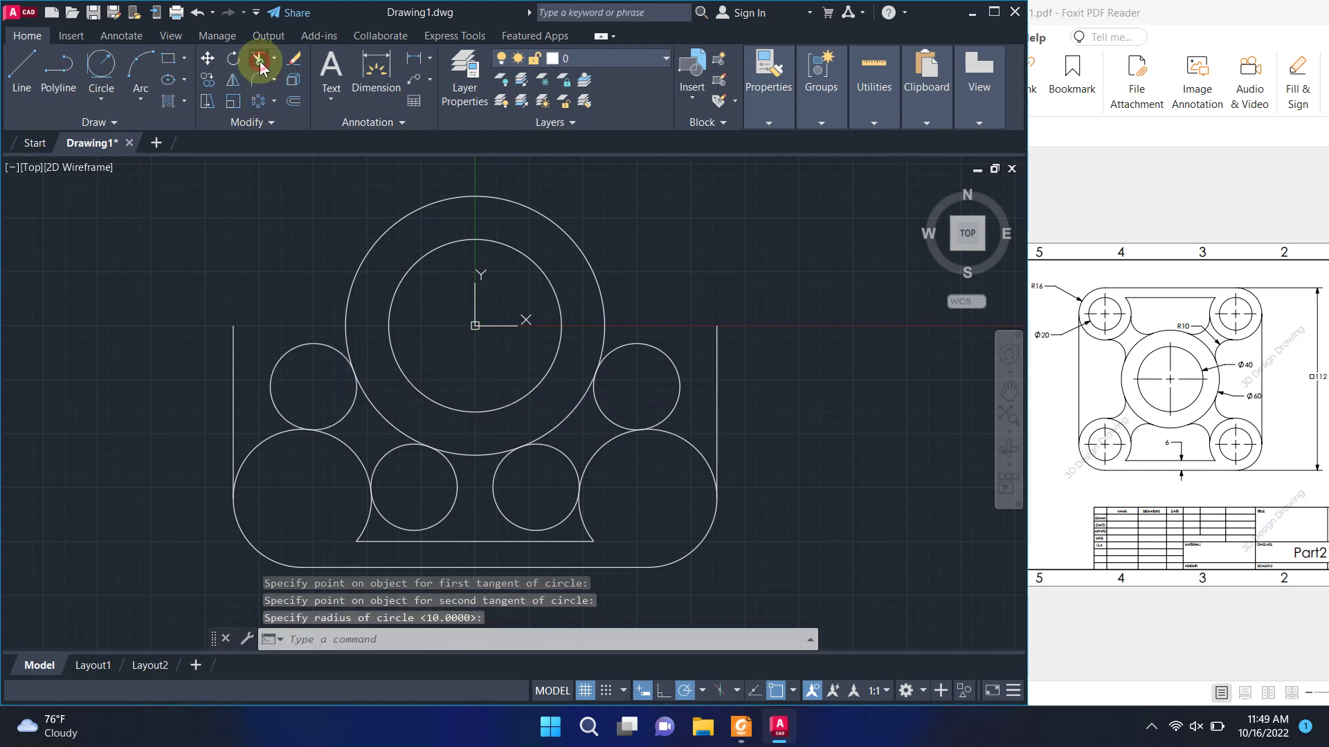
Trim the excess portions of the small tangent circles, leaving R10 fillet arcs
left_click(259, 58)
left_click(310, 342)
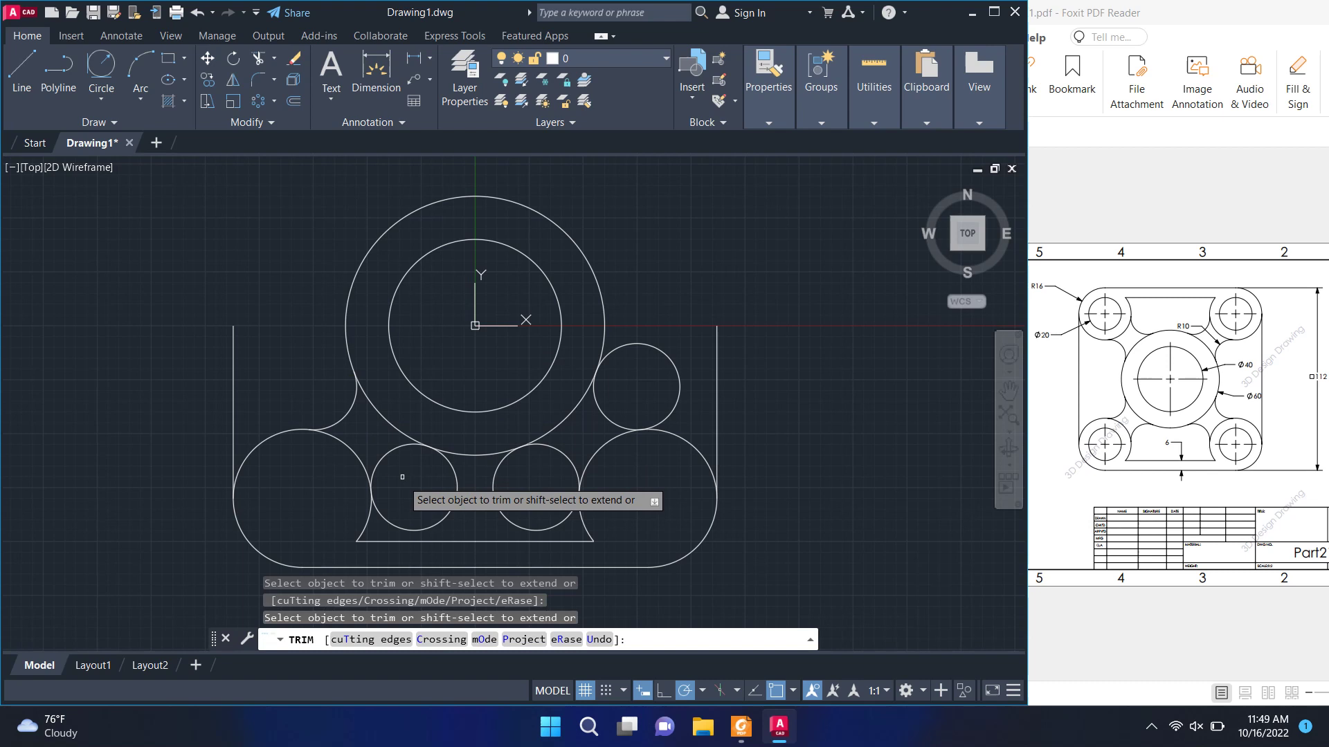
left_click(450, 509)
left_click(497, 511)
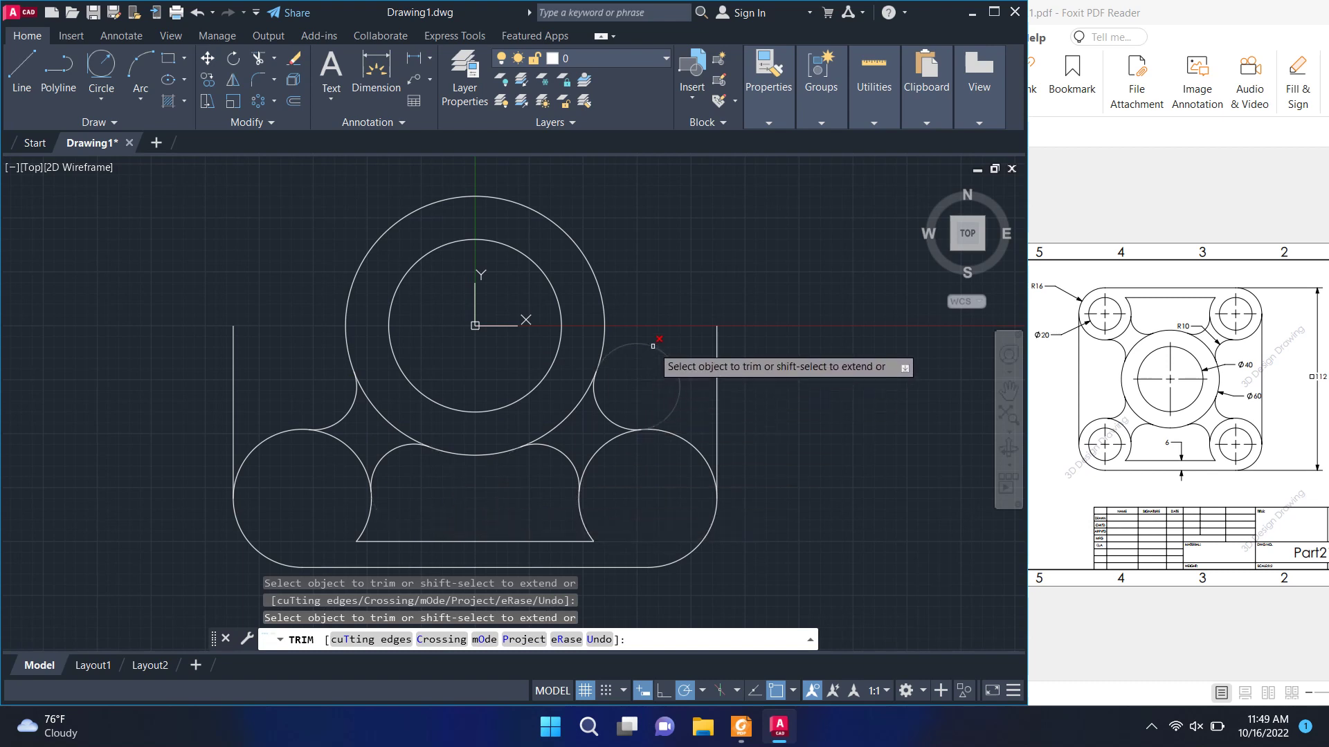
middle_click_drag(507, 498, 561, 442)
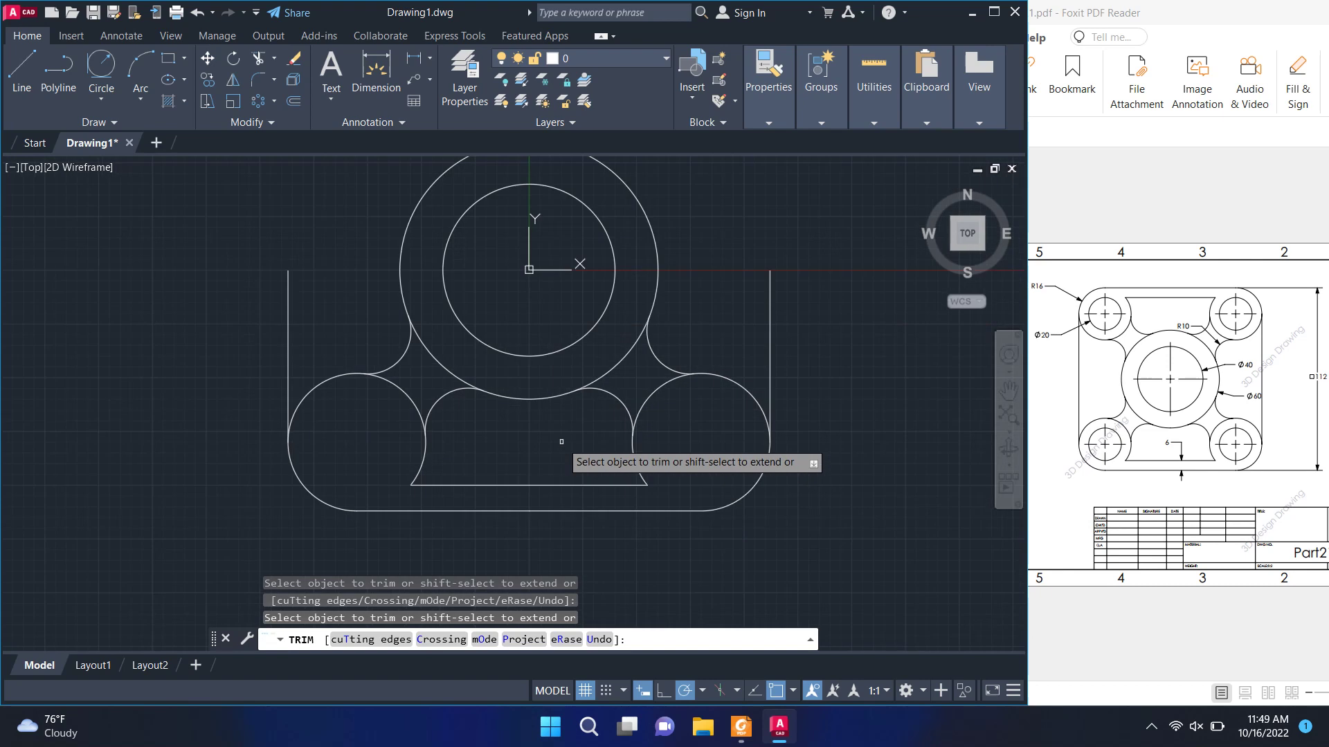
left_click(101, 100)
left_click(116, 122)
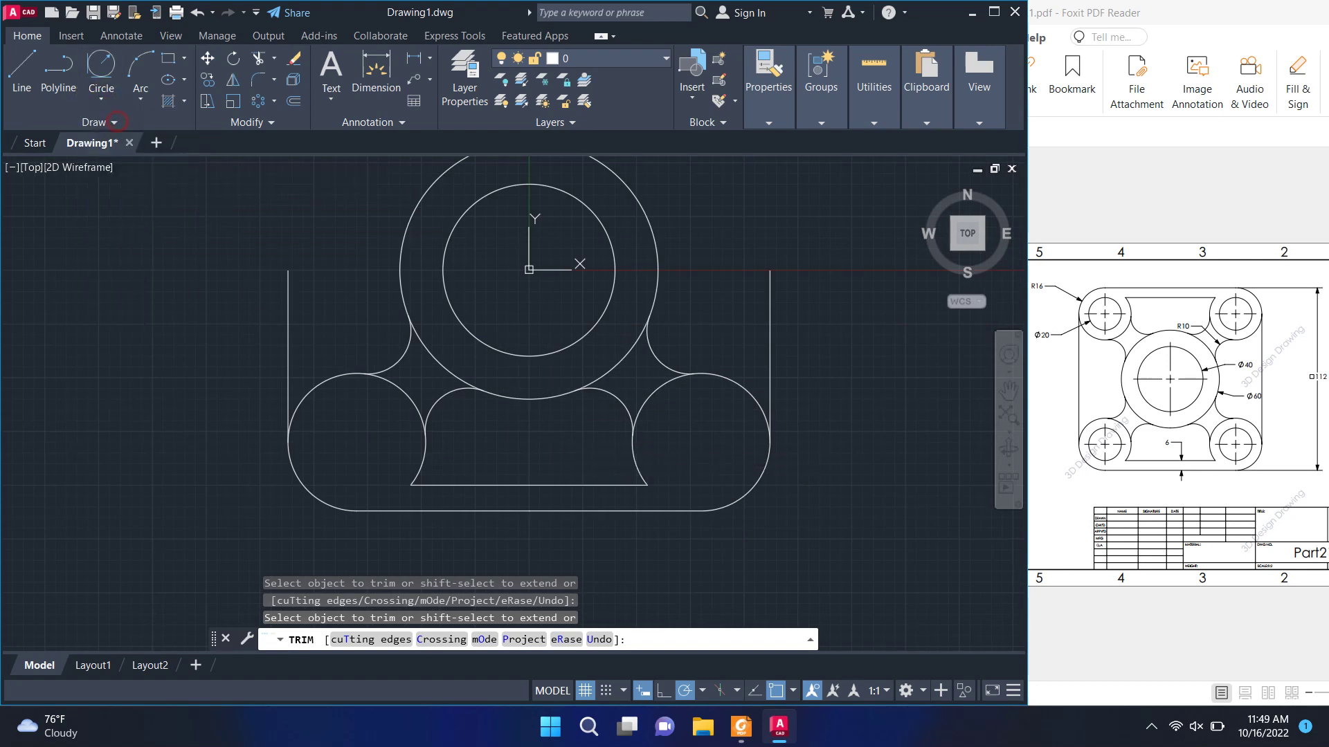
Draw radius-10 hole circles at the centres of the lower-left and lower-right corner arcs
left_click(363, 445)
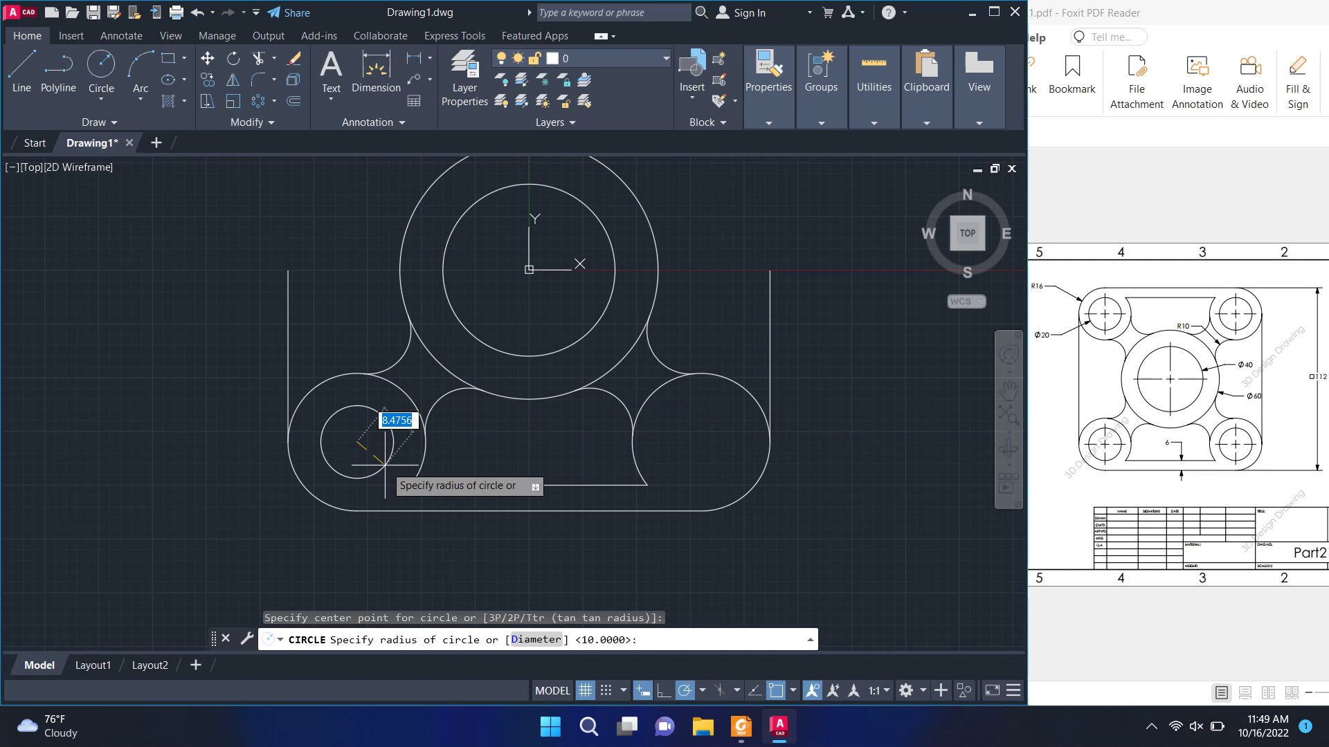
type("10")
key("Return")
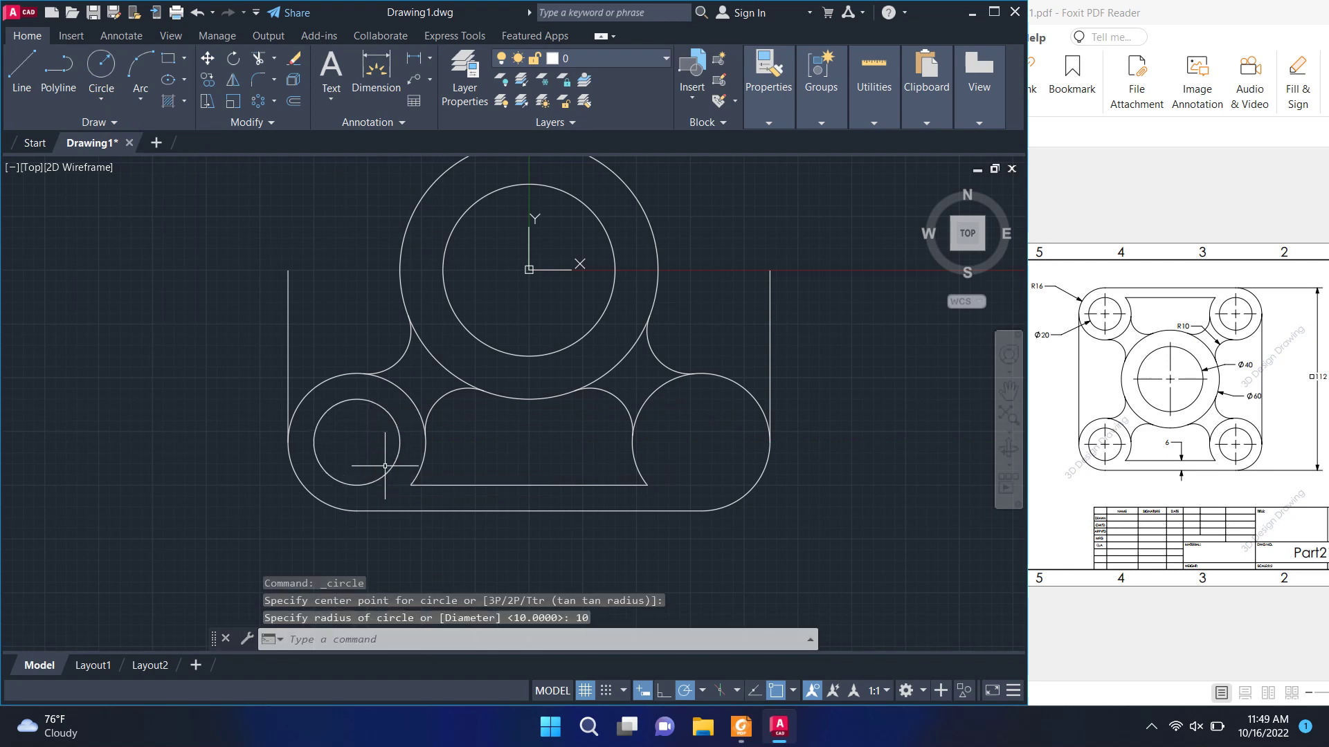
type("c")
key("Return")
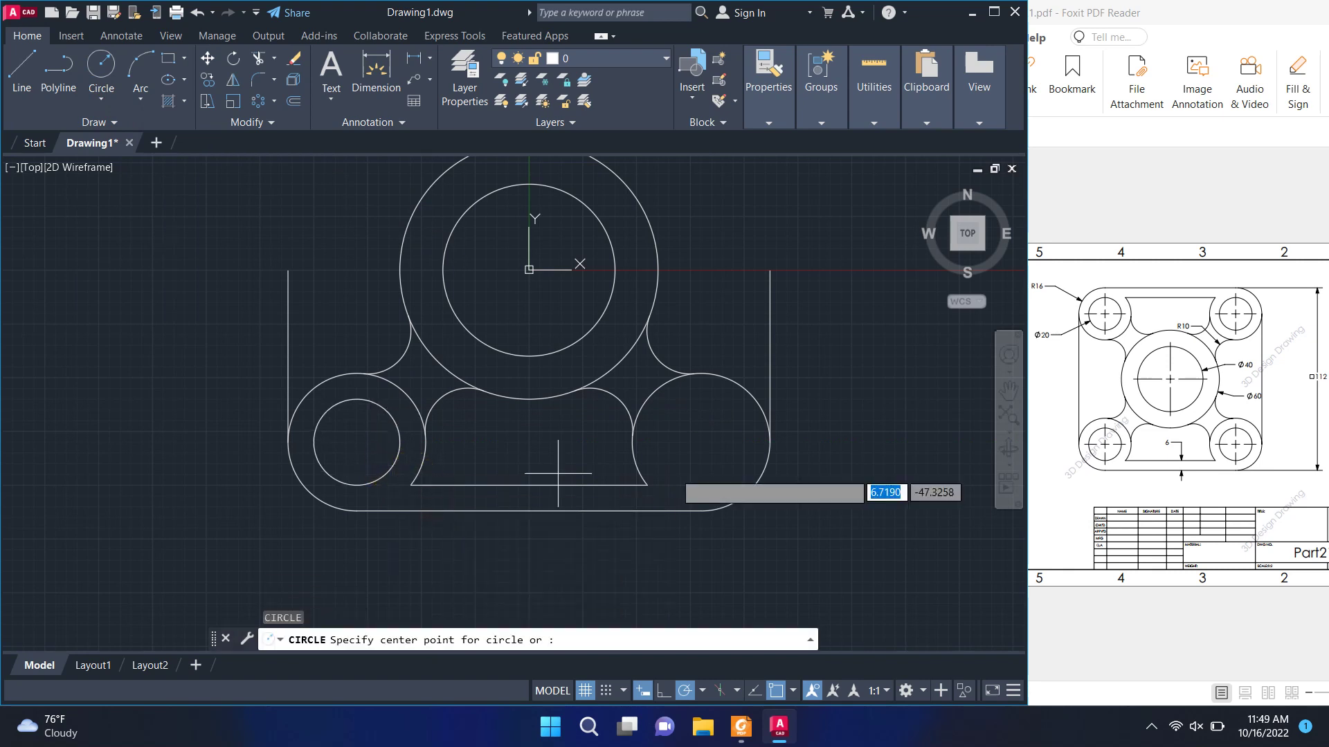
left_click(701, 441)
type("10")
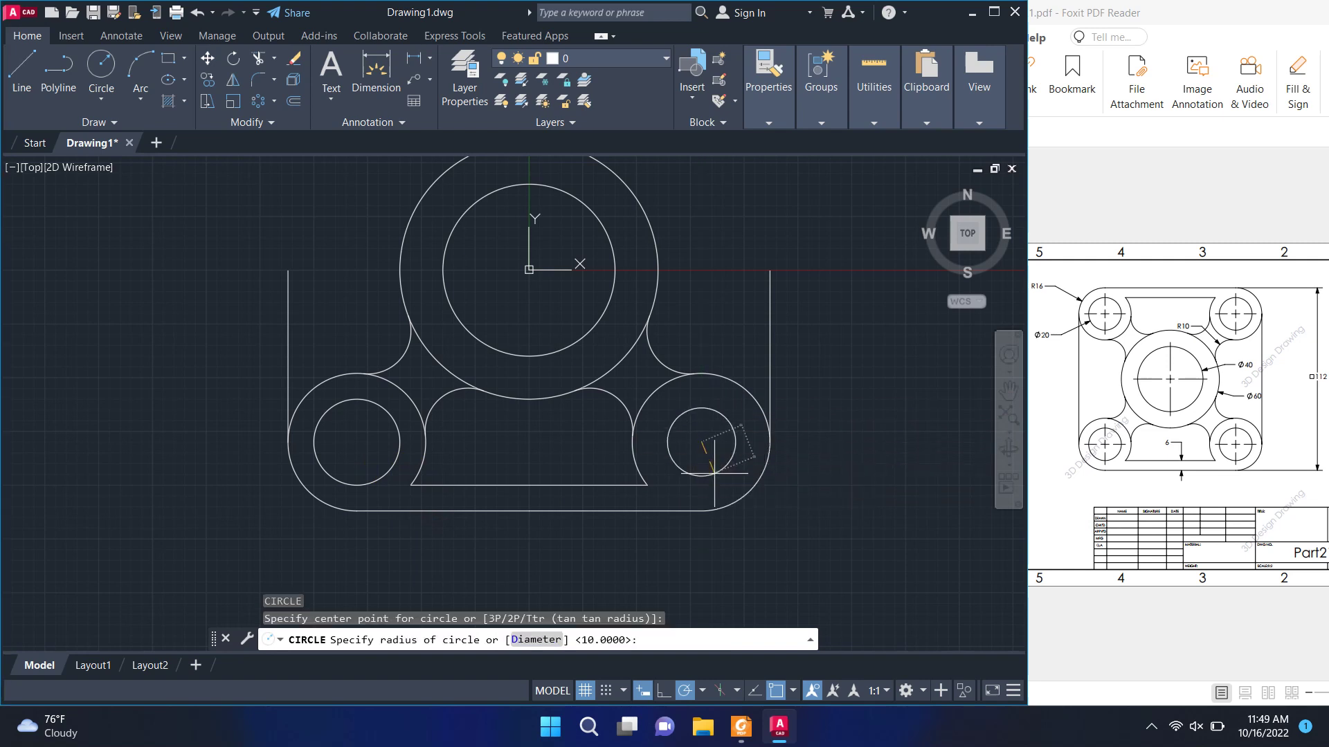
key("Return")
scroll(698, 476, "down", 2)
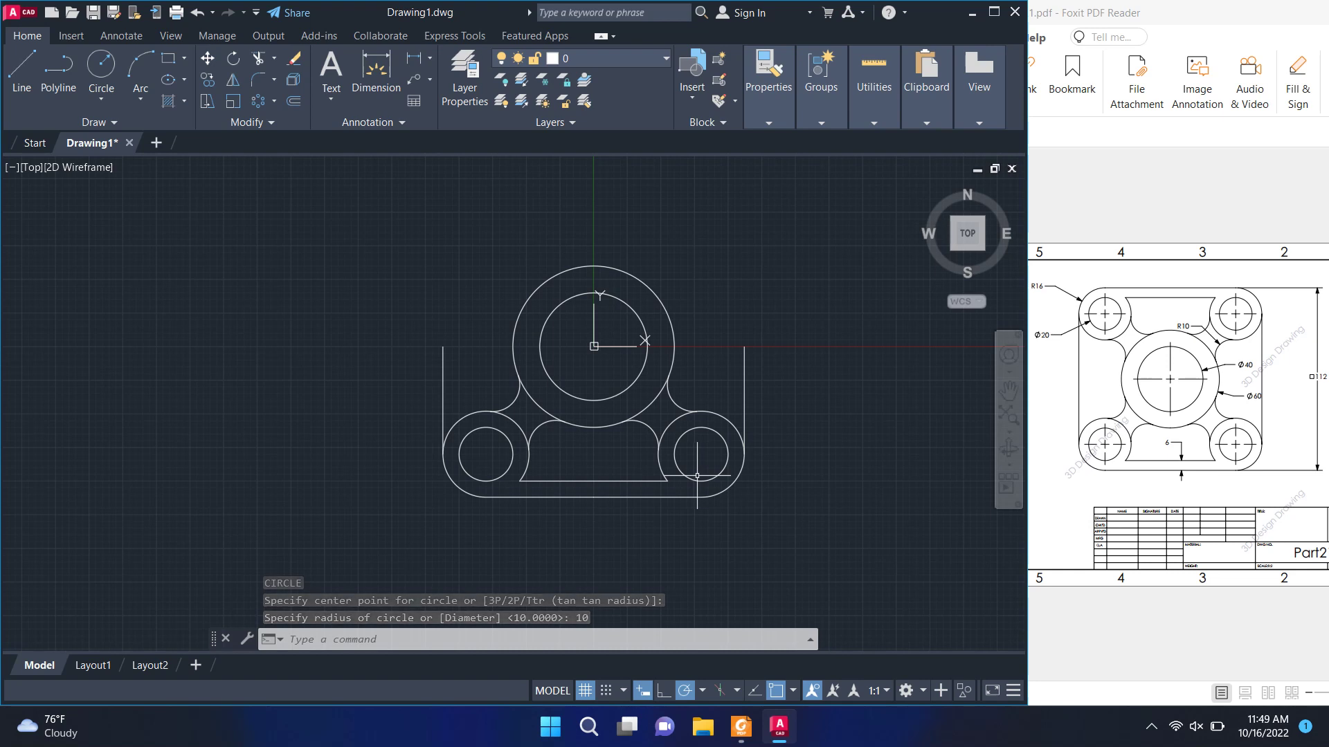
Select the lower-half geometry of the plate, including the fillet arcs
left_click(808, 548)
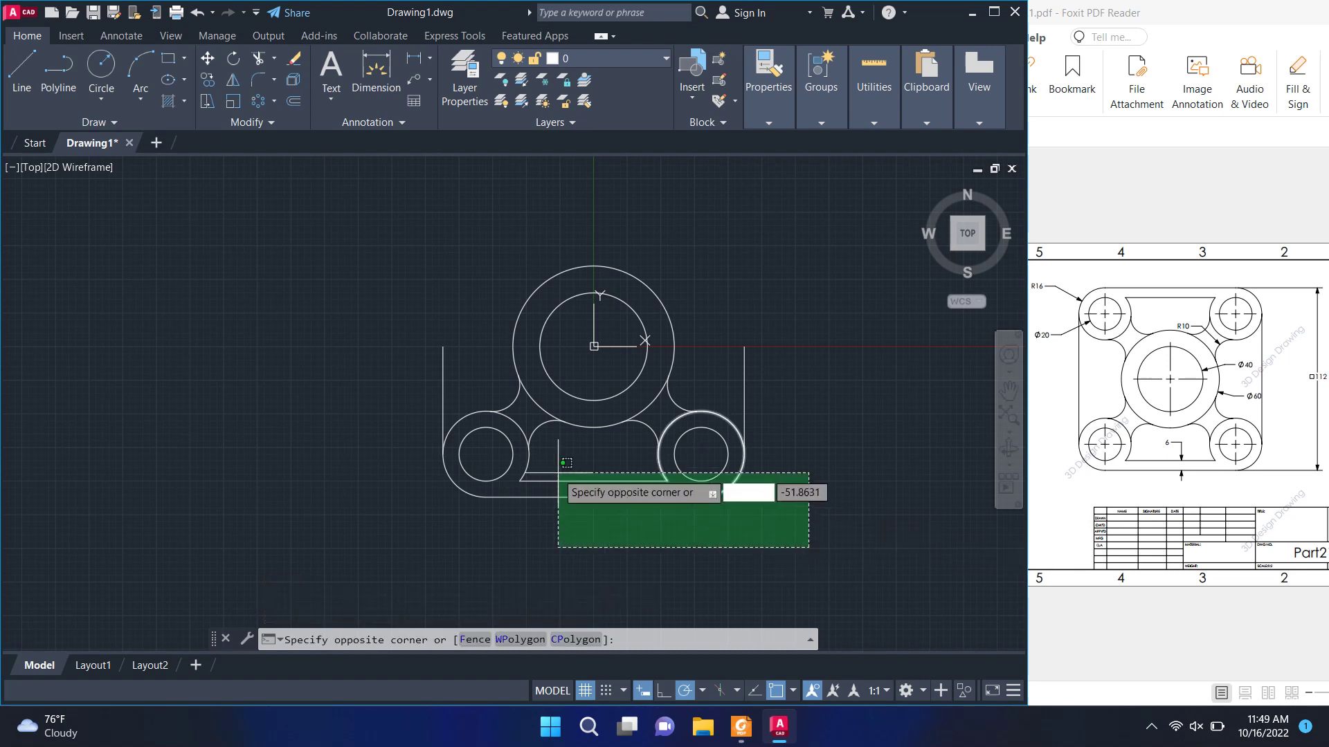
left_click(426, 436)
left_click(492, 396)
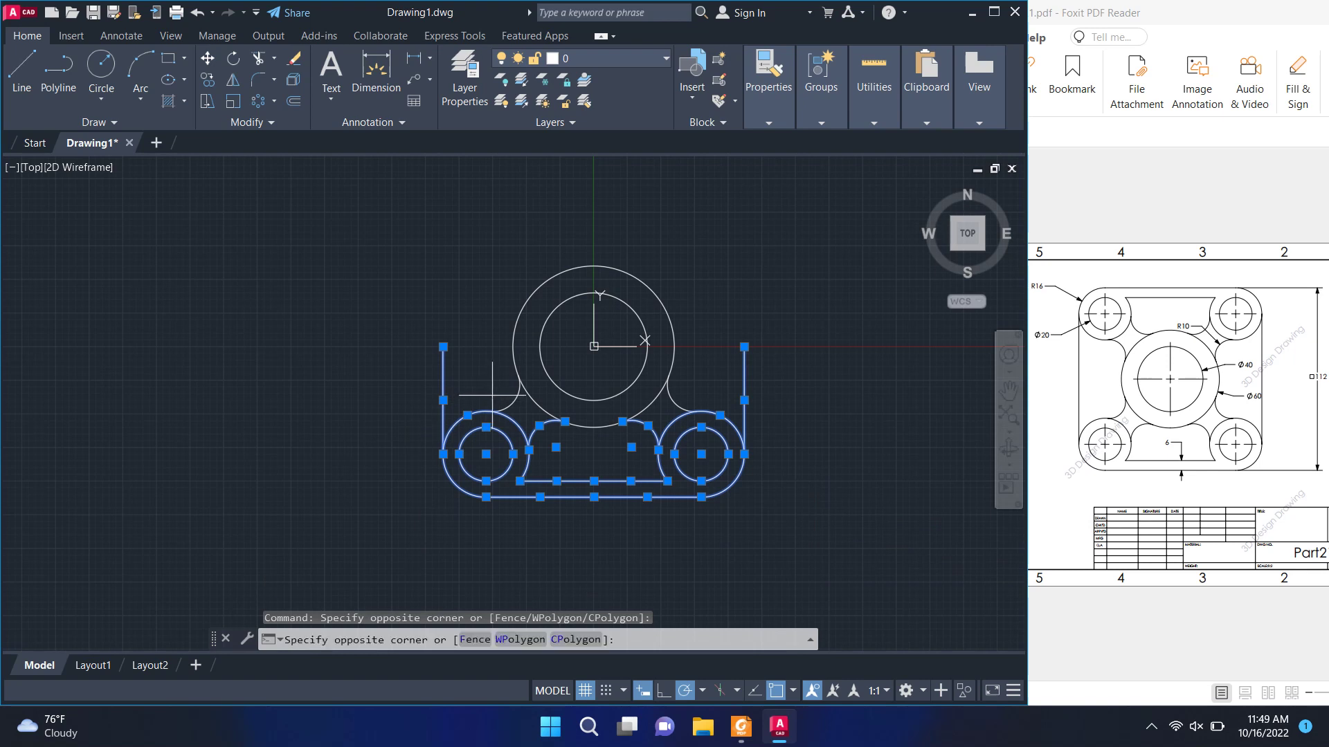
left_click(529, 397)
left_click(488, 374)
left_click(562, 416)
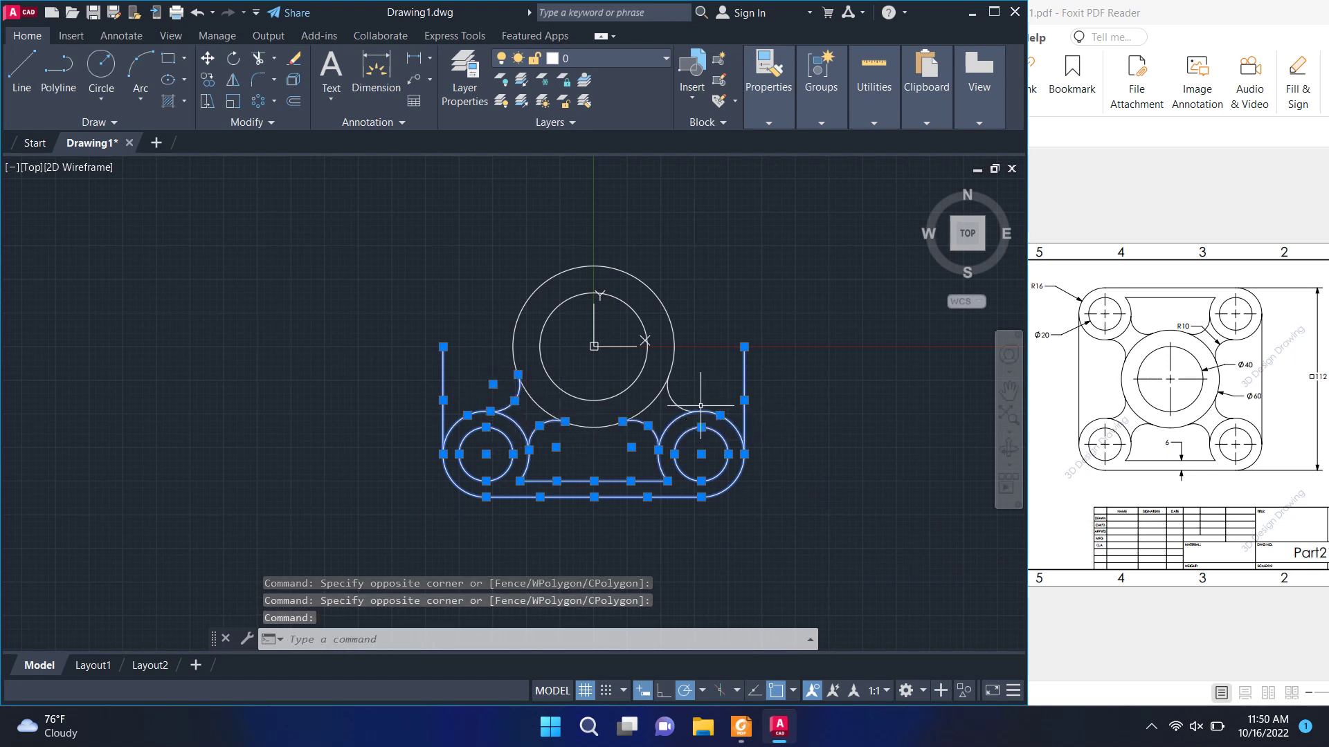
left_click(679, 403)
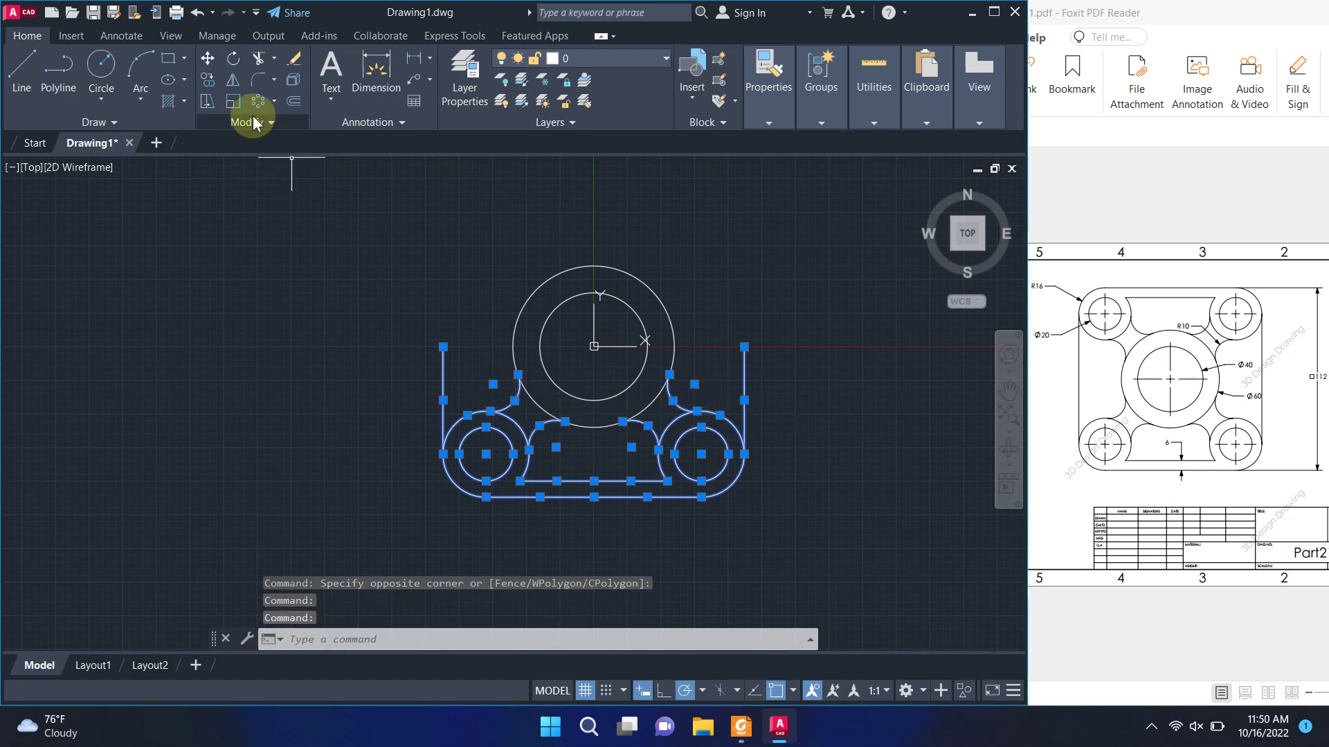
key("Escape")
Mirror the selection with MI across the horizontal line through the centre, keeping the originals
type("mi")
key("Return")
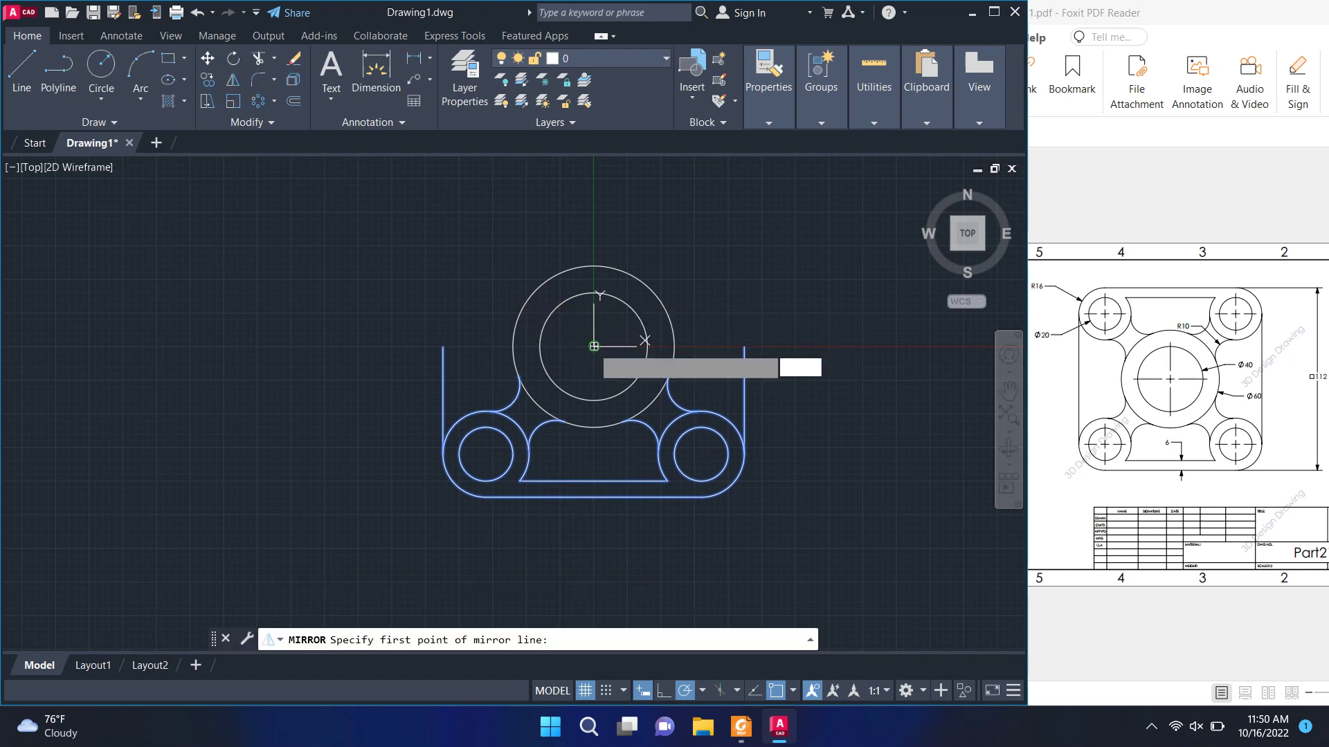
left_click(594, 346)
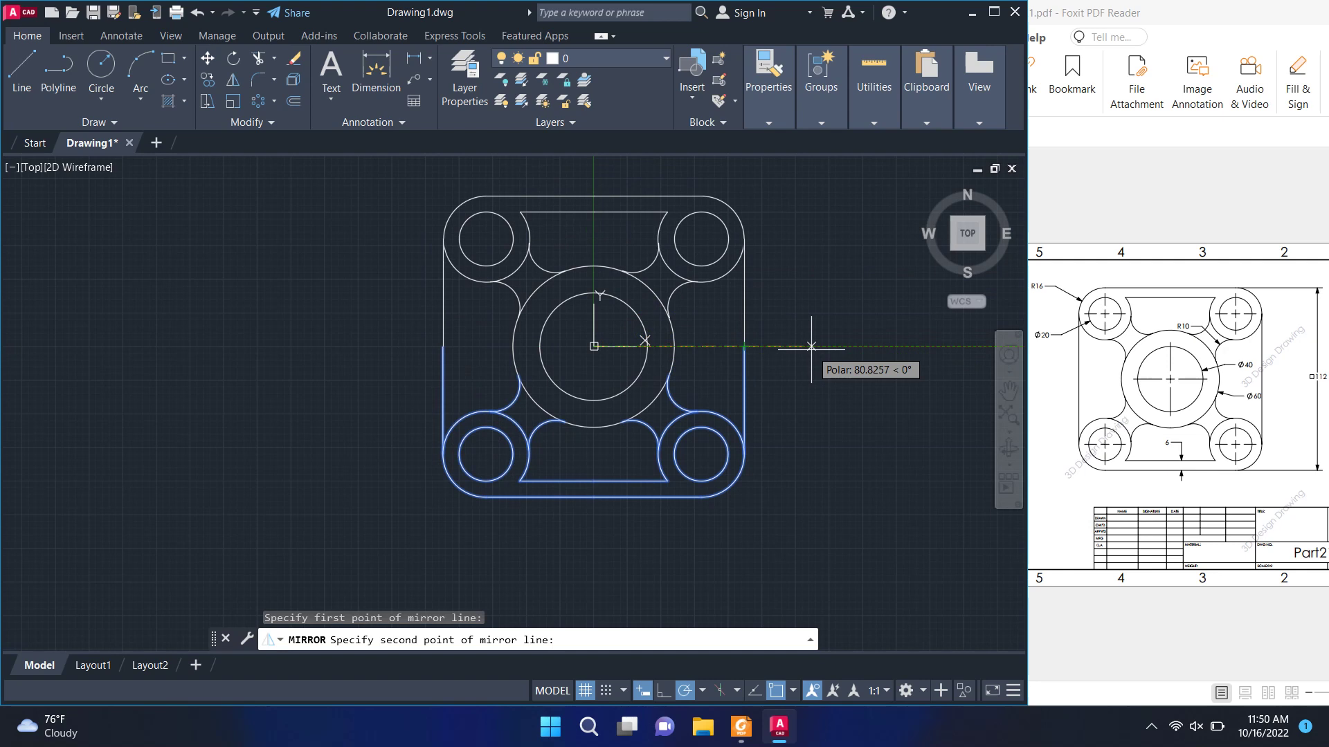
left_click(811, 346)
left_click(845, 409)
type("N")
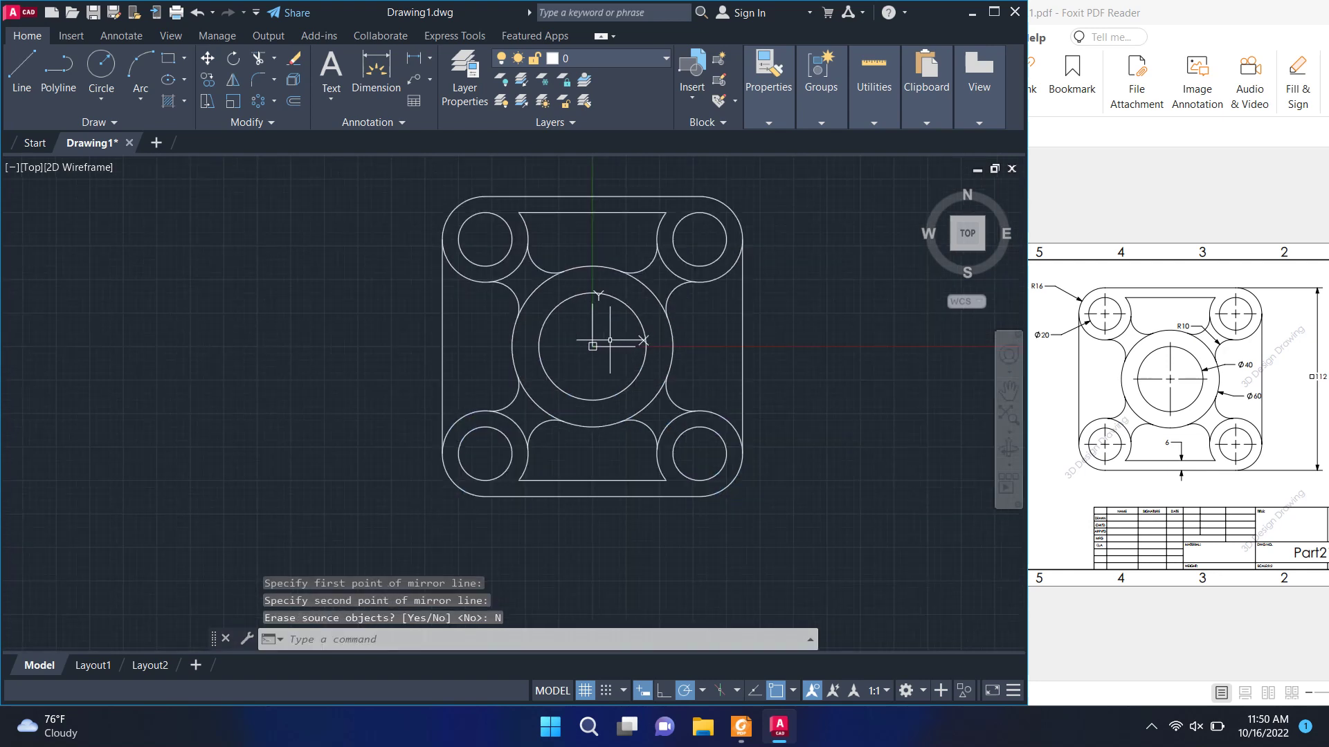
scroll(610, 341, "down", 4)
scroll(640, 346, "up", 2)
scroll(761, 346, "up", 1)
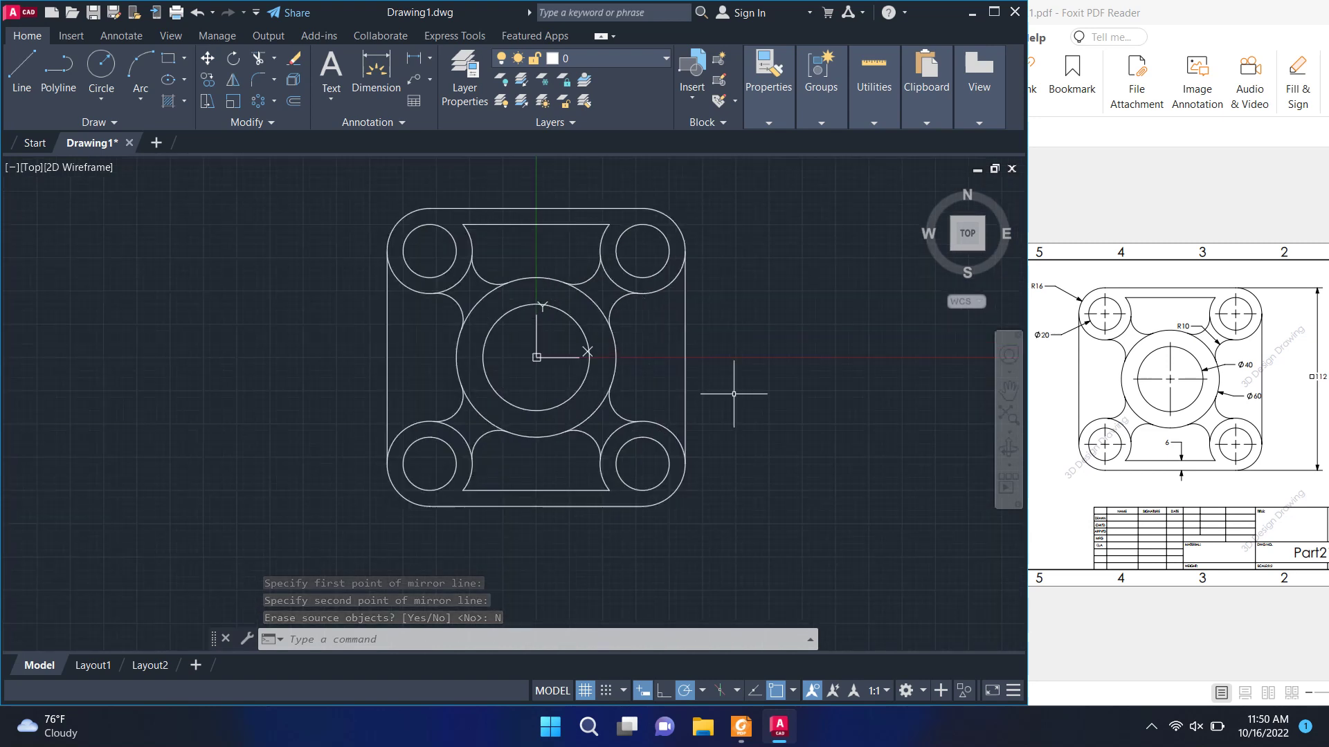